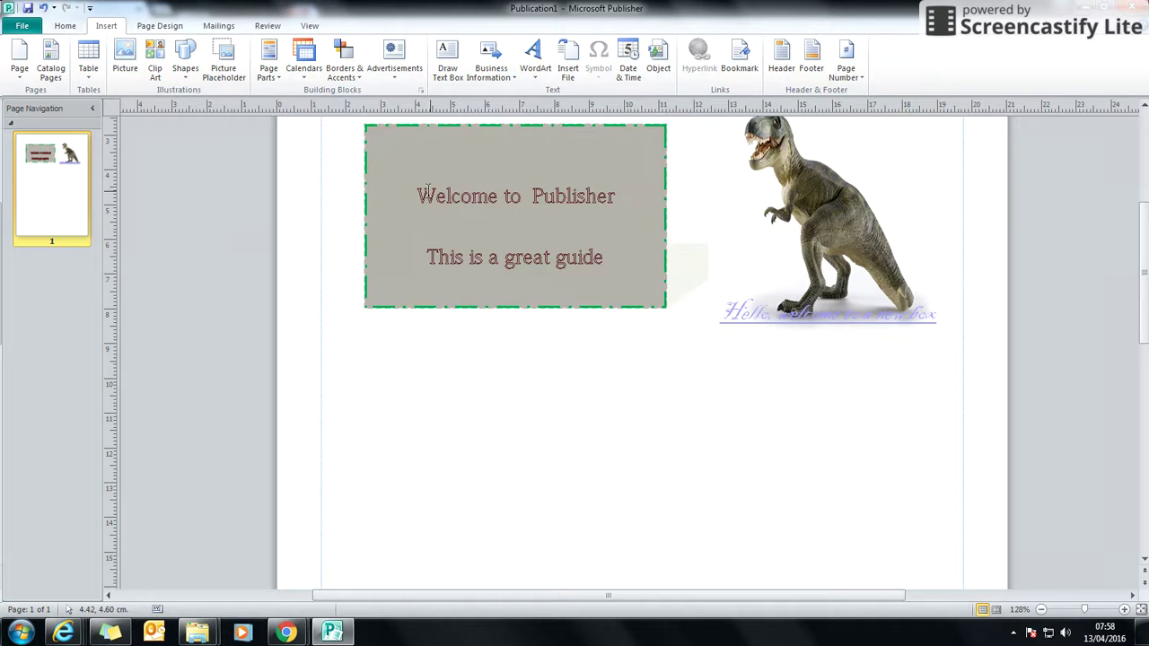
# Select the Publisher welcome text, then search Google Images for dinosaurs in Chrome.
pyautogui.moveTo(428, 190); pyautogui.dragTo(610, 258)
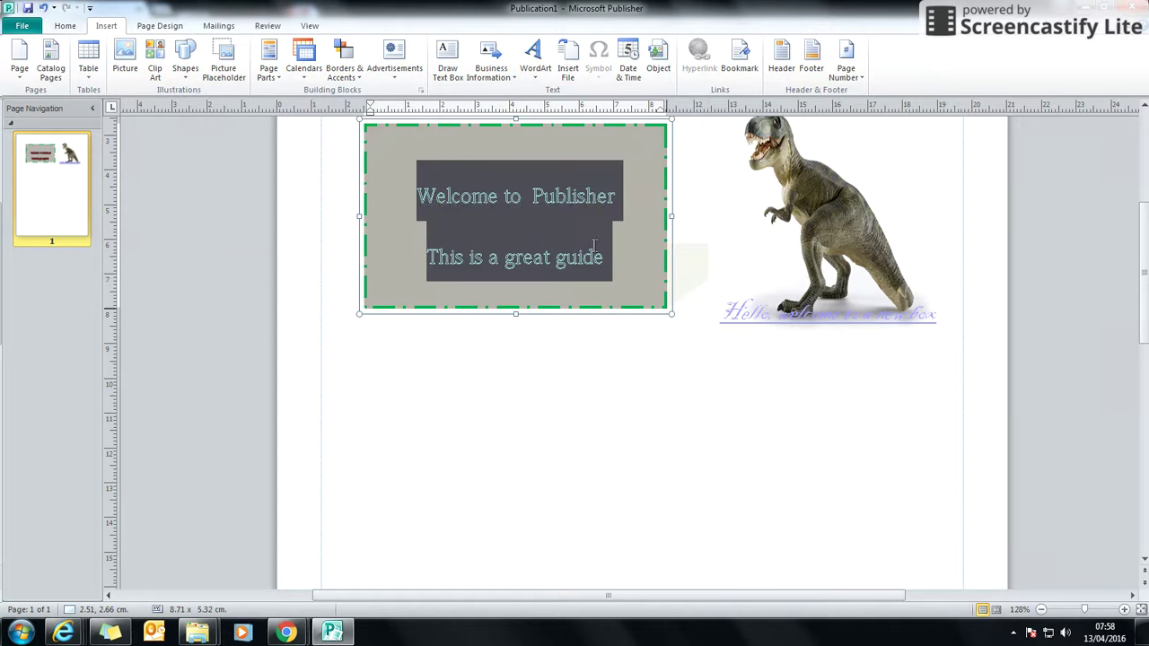
pyautogui.click(630, 357)
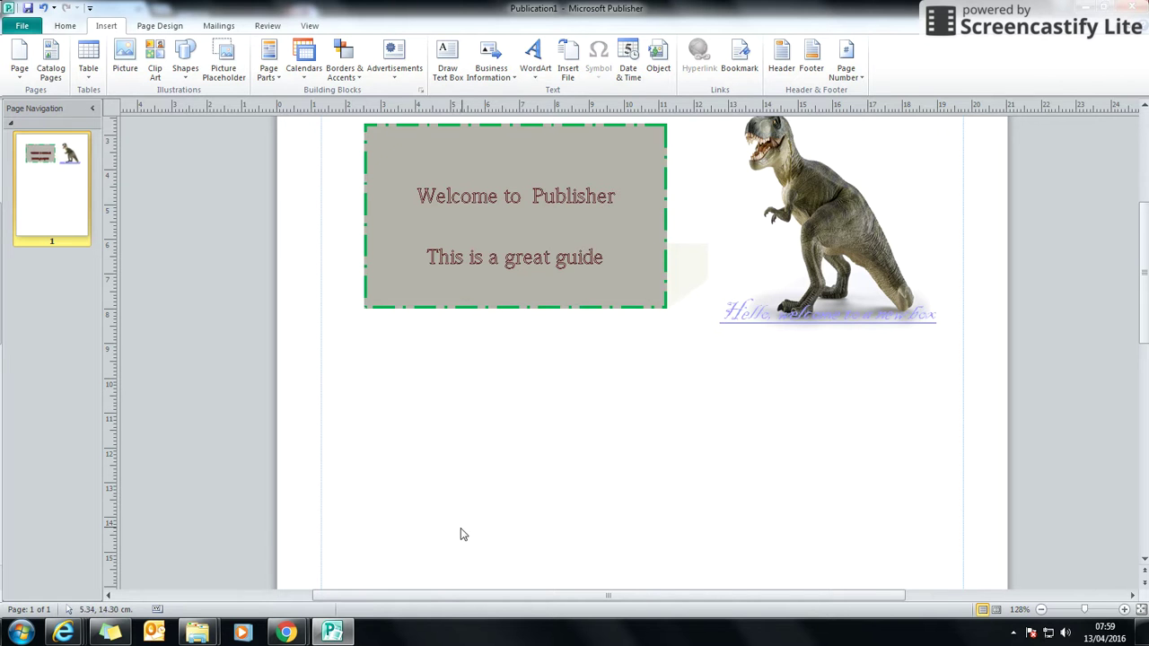
pyautogui.moveTo(286, 633)
pyautogui.click(227, 551)
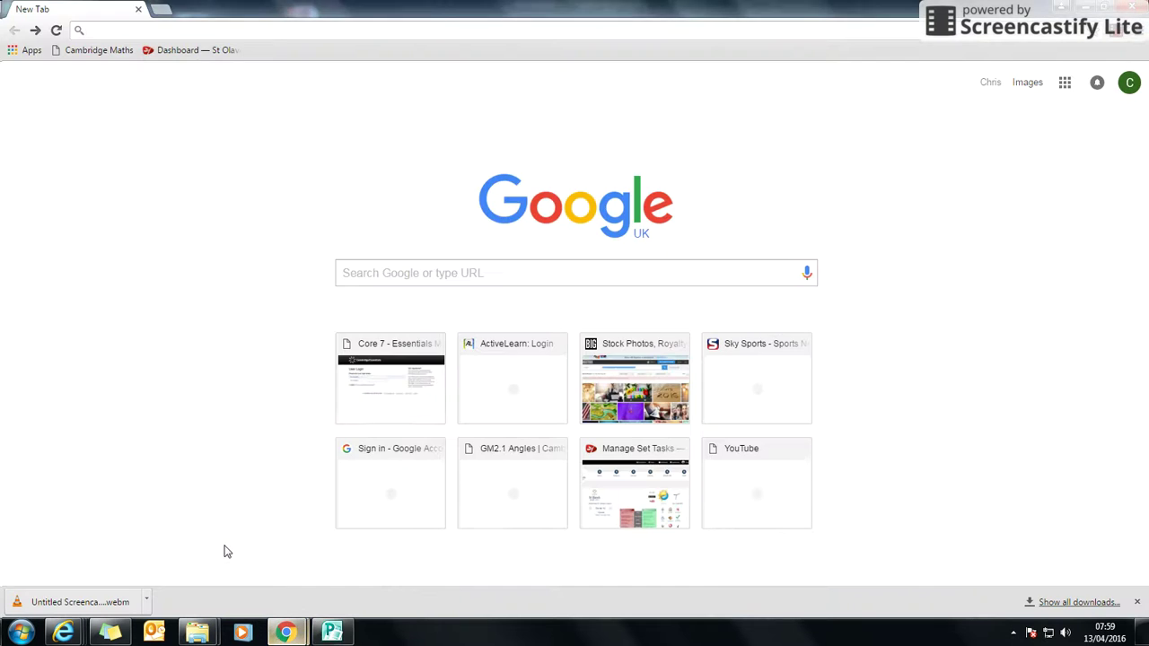
pyautogui.click(486, 272)
pyautogui.write('dinsours')
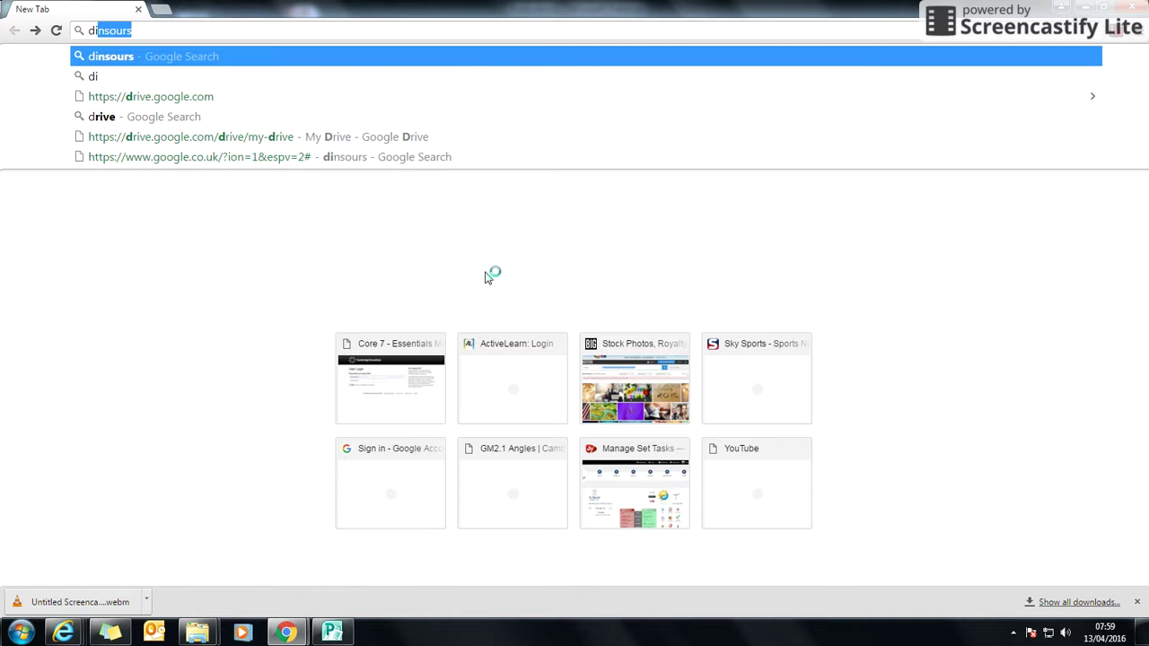
pyautogui.click(205, 59)
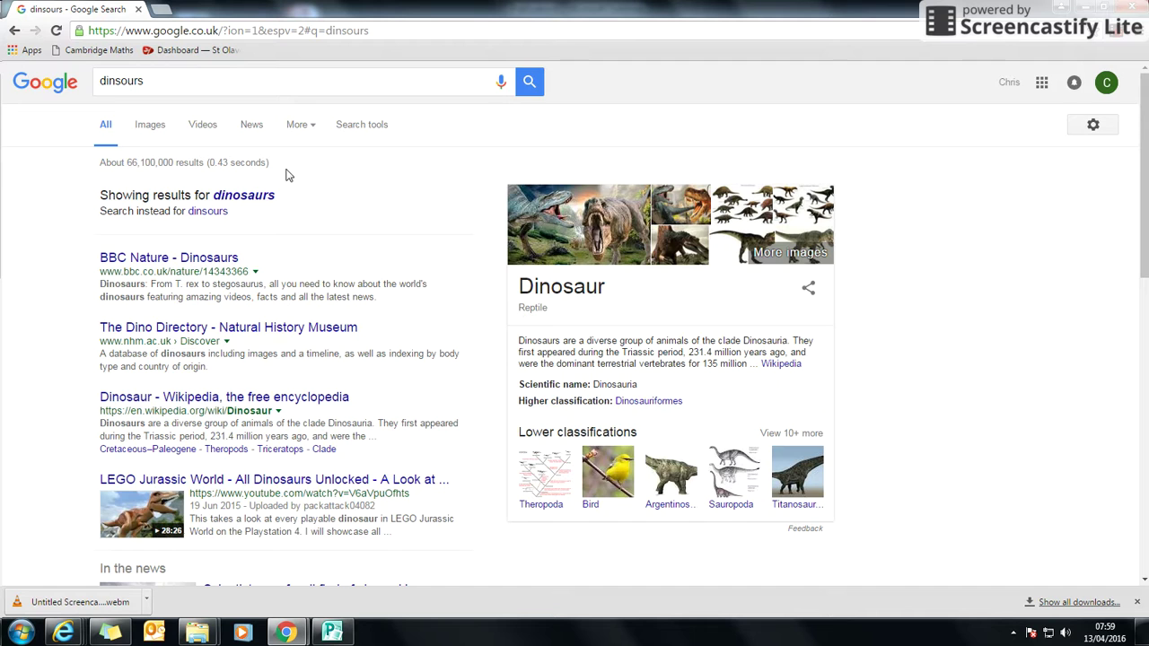
pyautogui.click(150, 126)
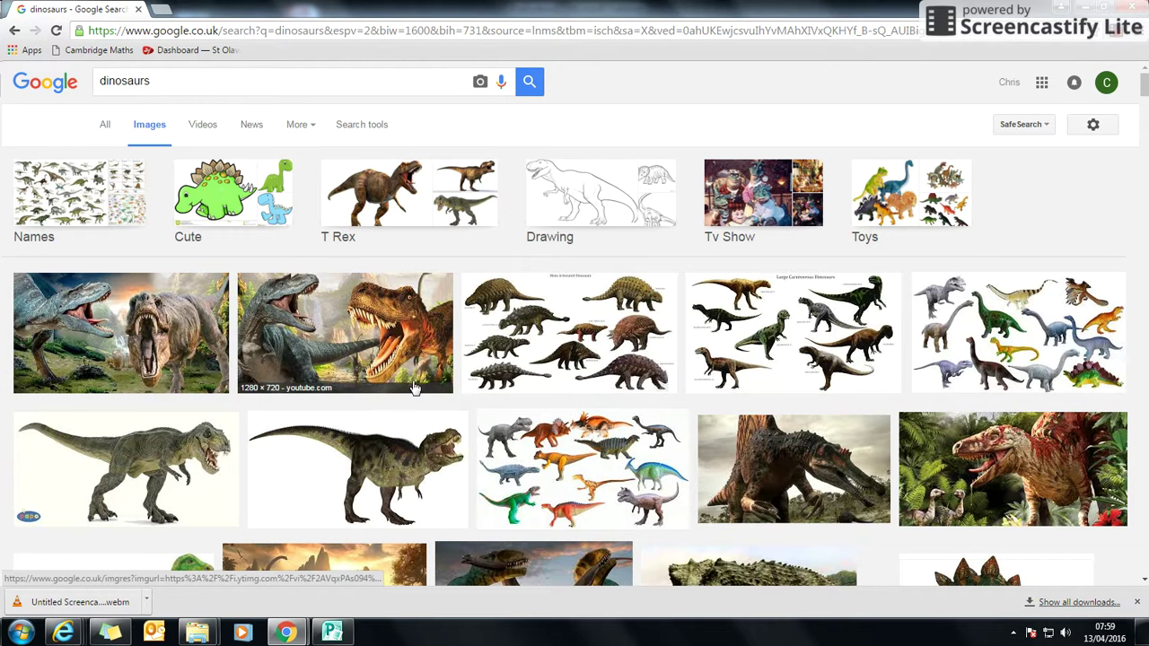
# Preview the green dinosaur and parasaurolophus results, closing the blocked page.
pyautogui.scroll(-3, 415, 388)
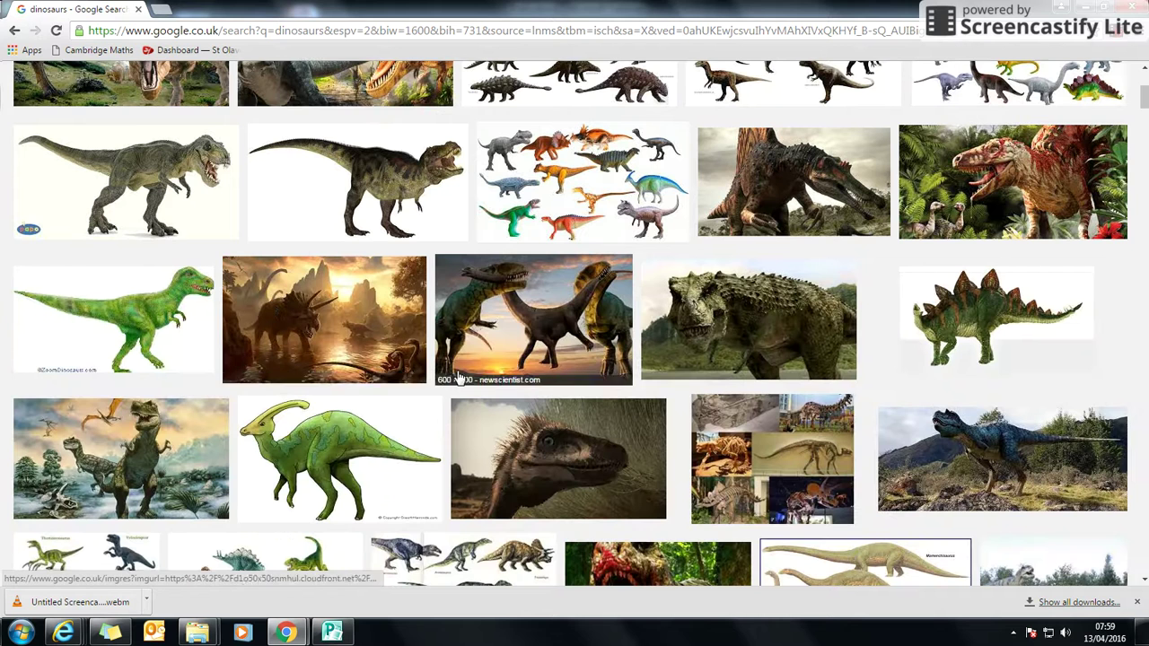
pyautogui.click(155, 306)
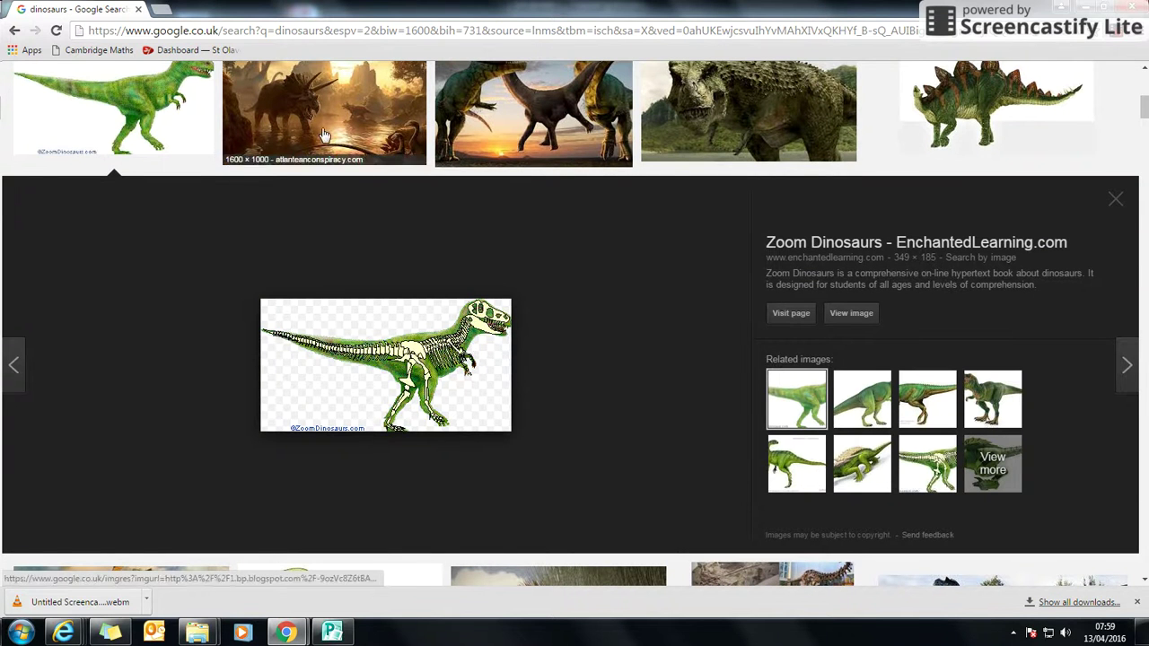
pyautogui.scroll(-3, 646, 301)
pyautogui.scroll(-2, 607, 446)
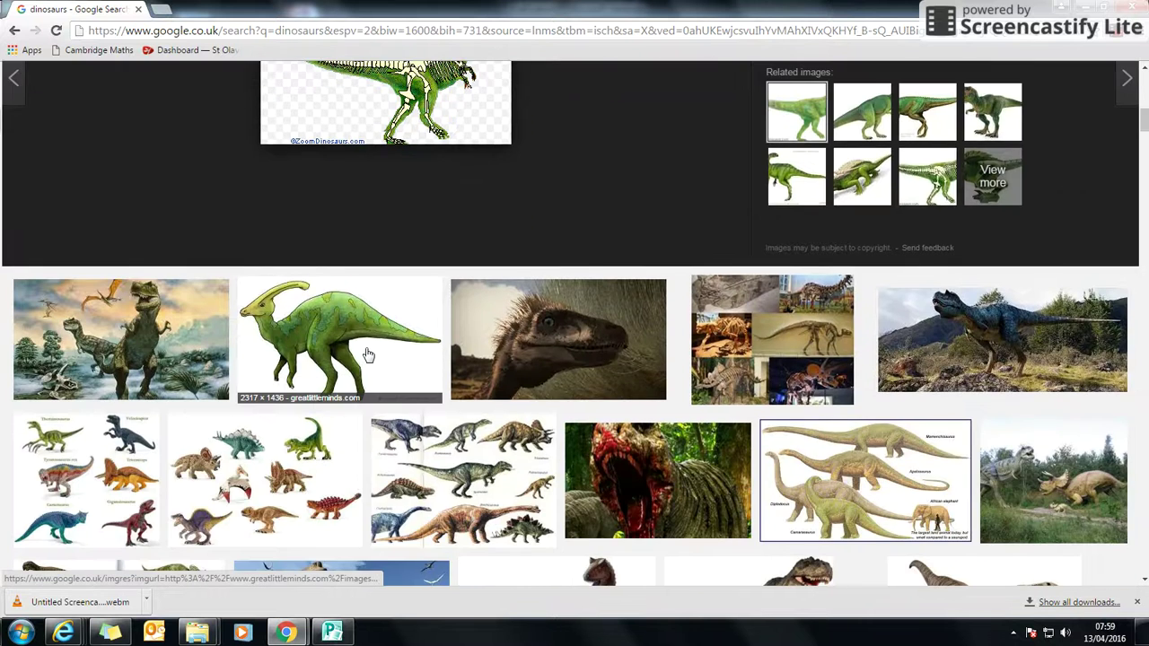
pyautogui.click(366, 357)
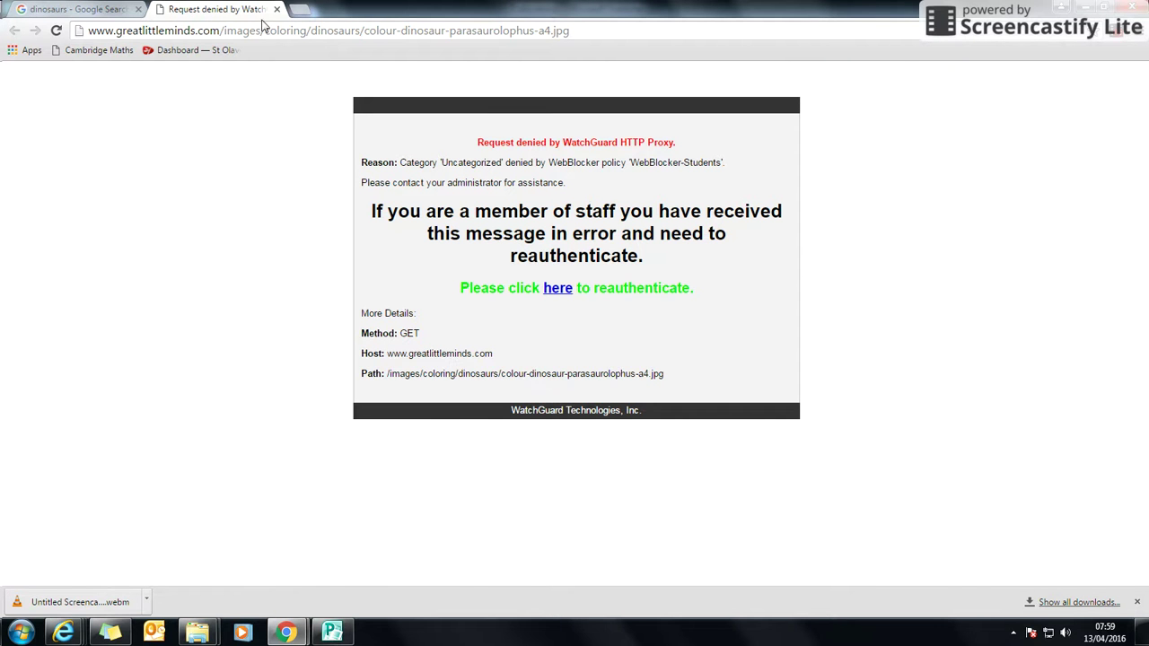
pyautogui.click(276, 10)
pyautogui.scroll(-4, 394, 325)
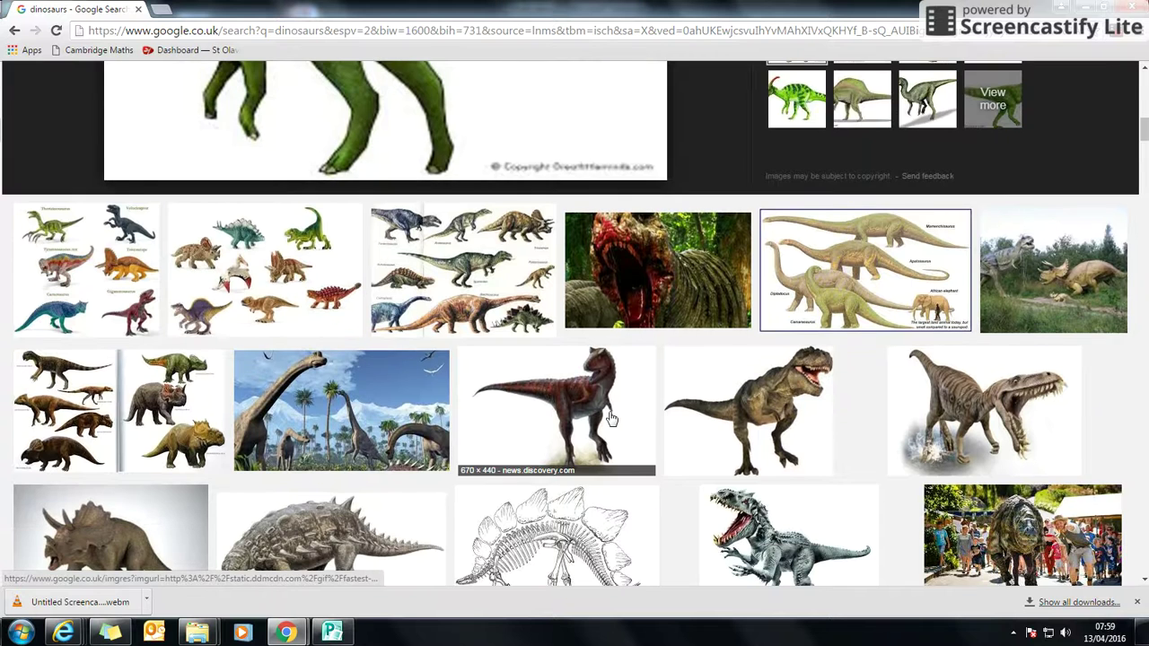
# Open the red dinosaur image by itself and copy it.
pyautogui.click(555, 377)
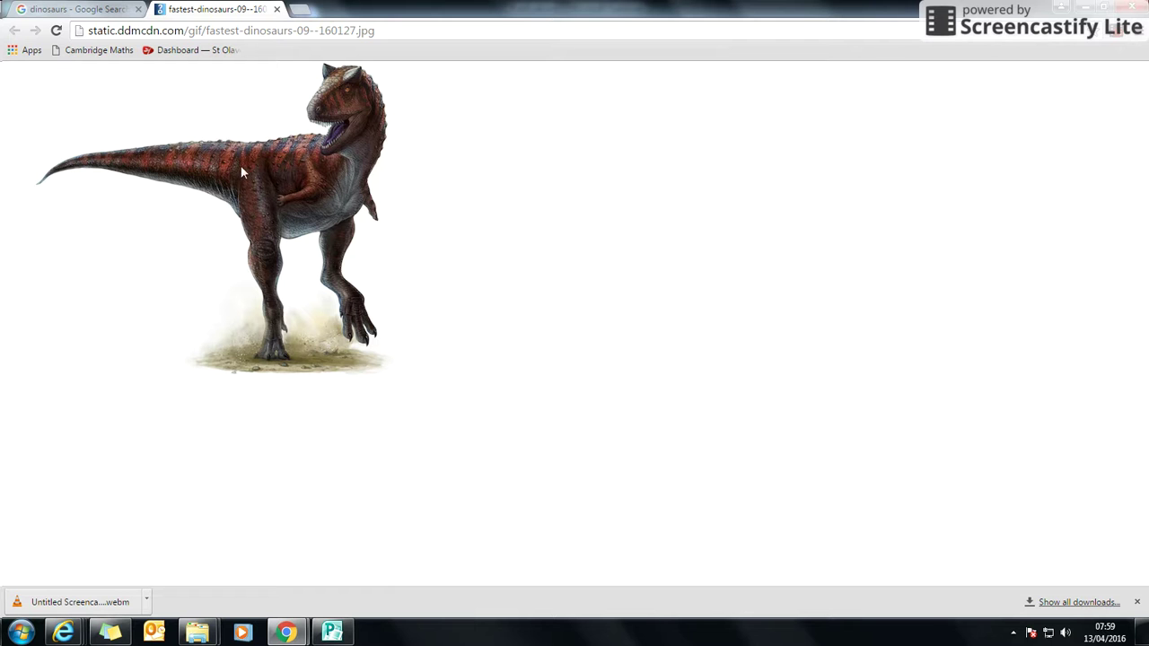
pyautogui.rightClick(291, 183)
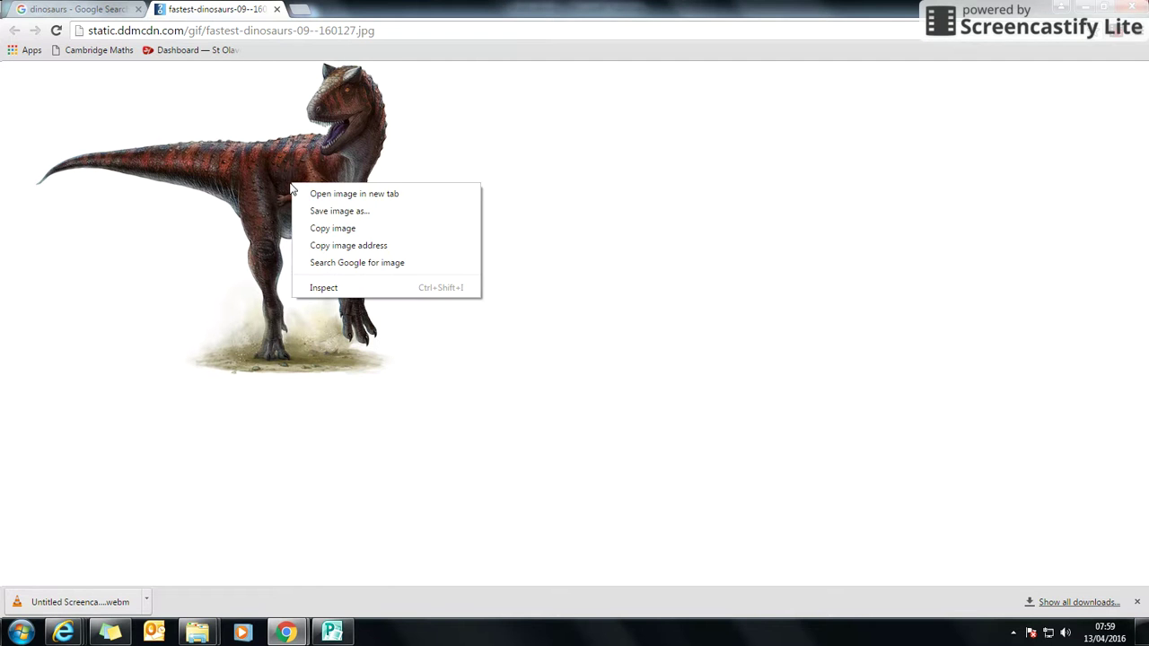
pyautogui.click(352, 230)
# Paste the red dinosaur into Publisher, shrink it, and position it below the welcome text box.
pyautogui.click(333, 633)
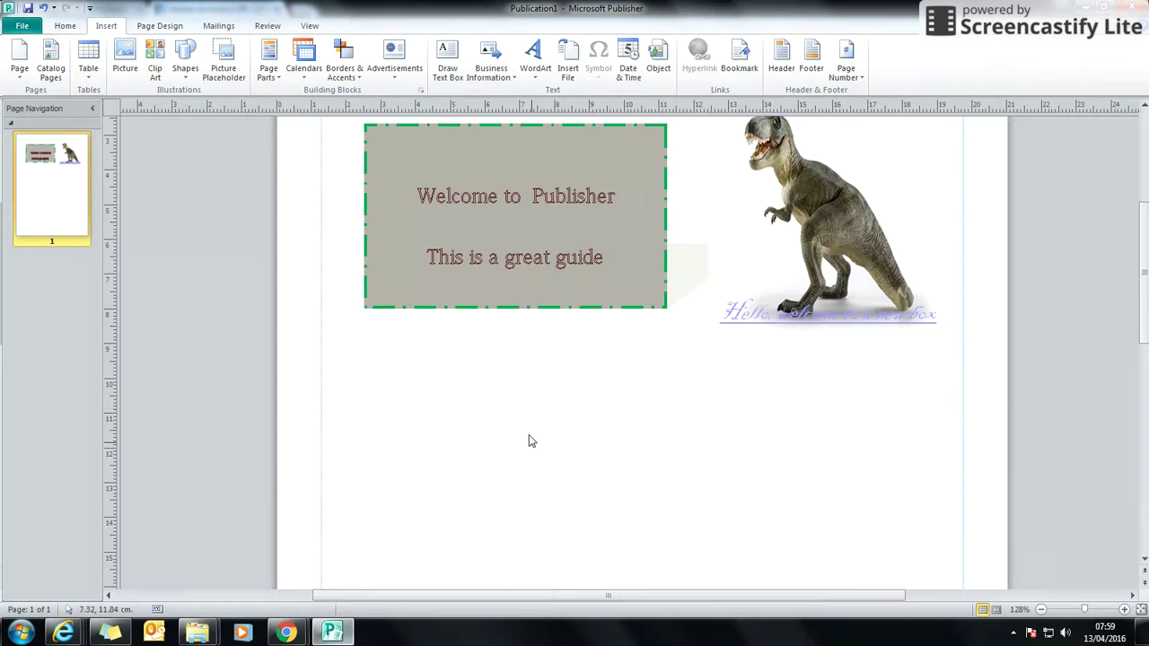
pyautogui.rightClick(364, 389)
pyautogui.click(266, 423)
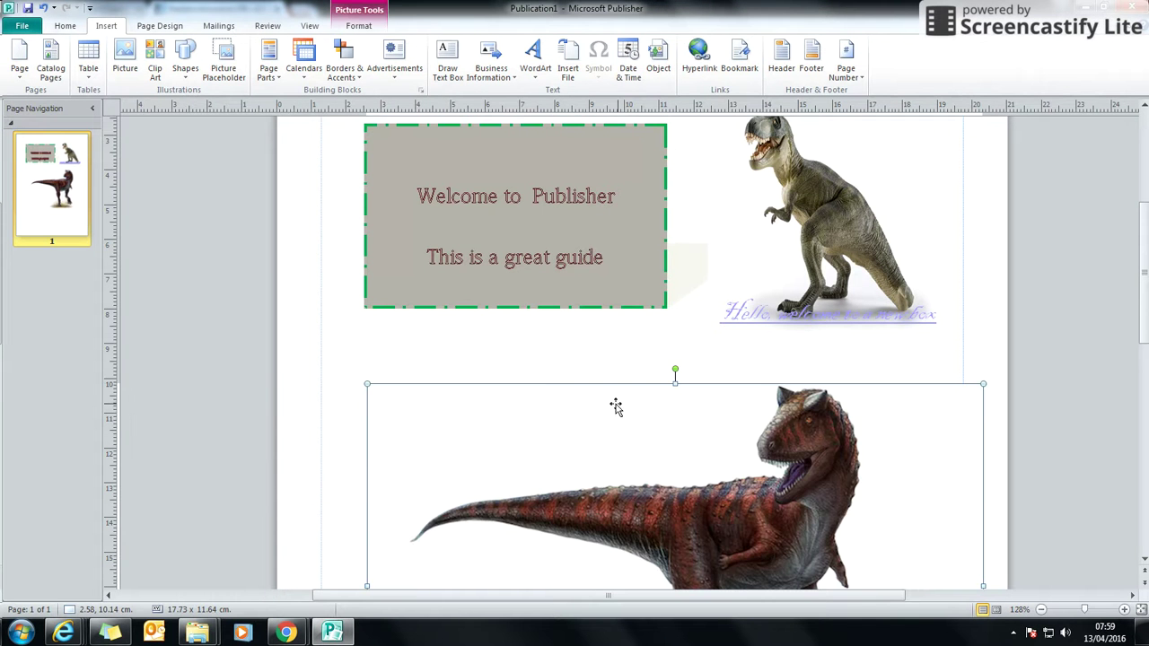
pyautogui.moveTo(682, 410); pyautogui.dragTo(577, 256)
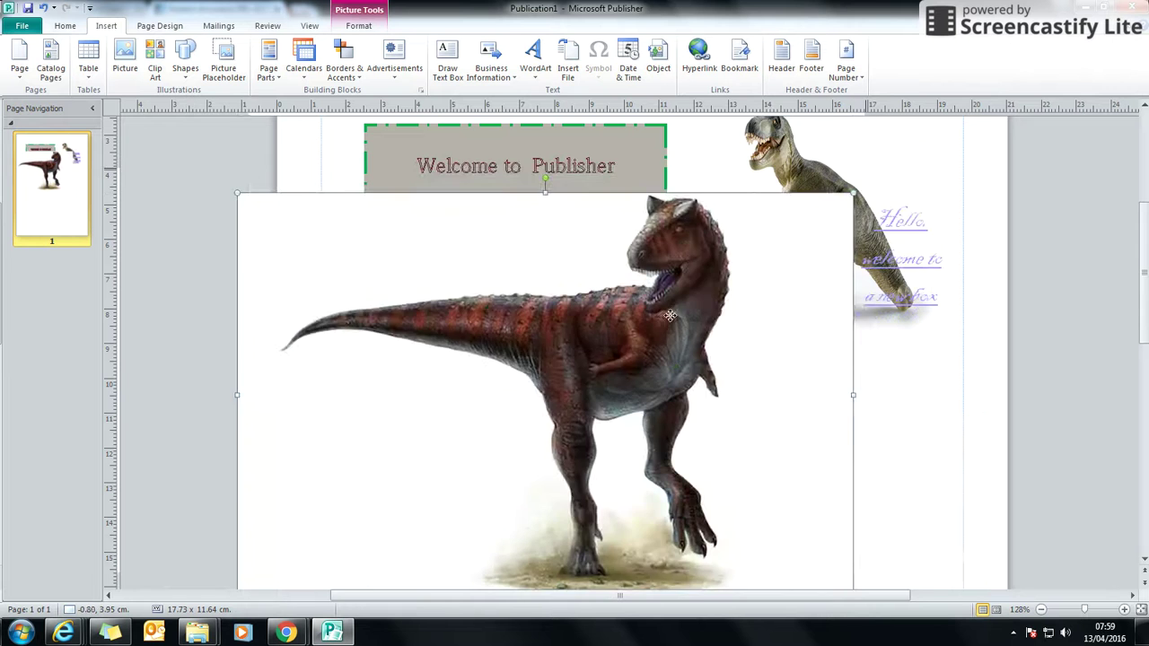
pyautogui.moveTo(669, 316); pyautogui.dragTo(693, 256)
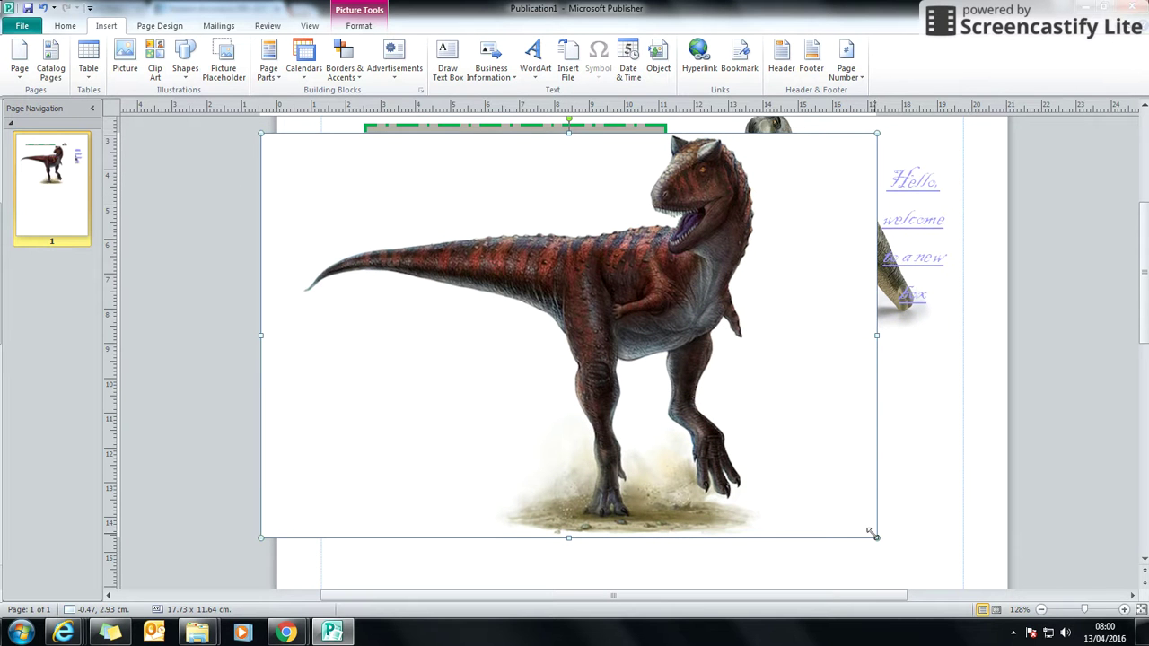
pyautogui.moveTo(872, 535); pyautogui.dragTo(598, 353)
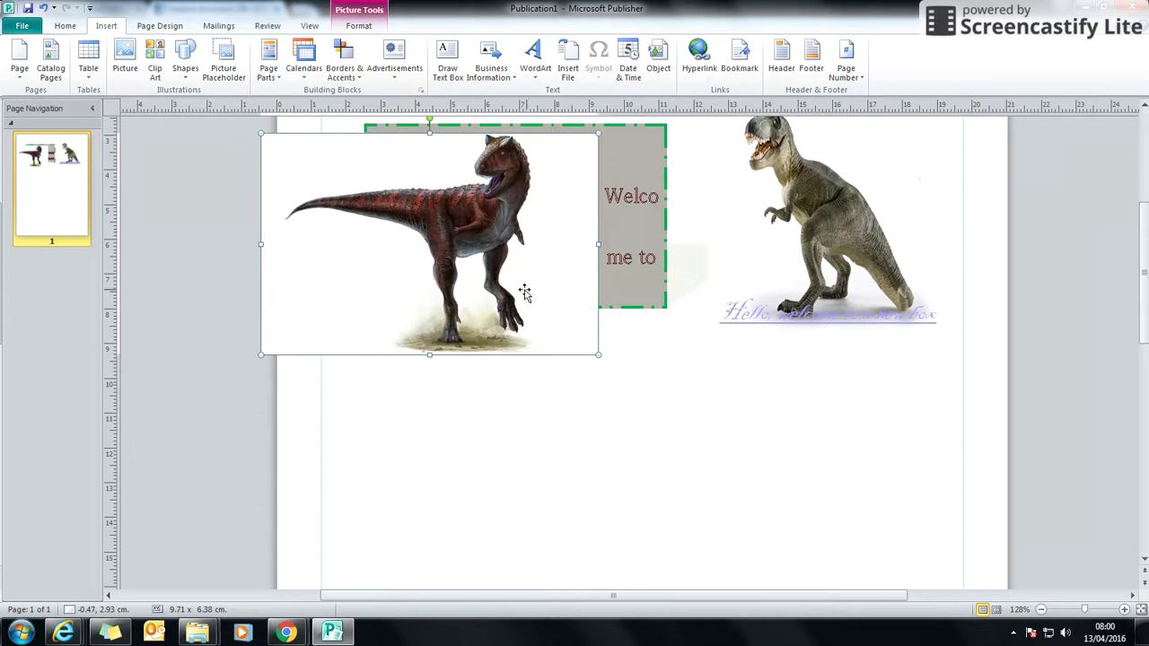
pyautogui.moveTo(523, 289); pyautogui.dragTo(642, 503)
pyautogui.click(826, 482)
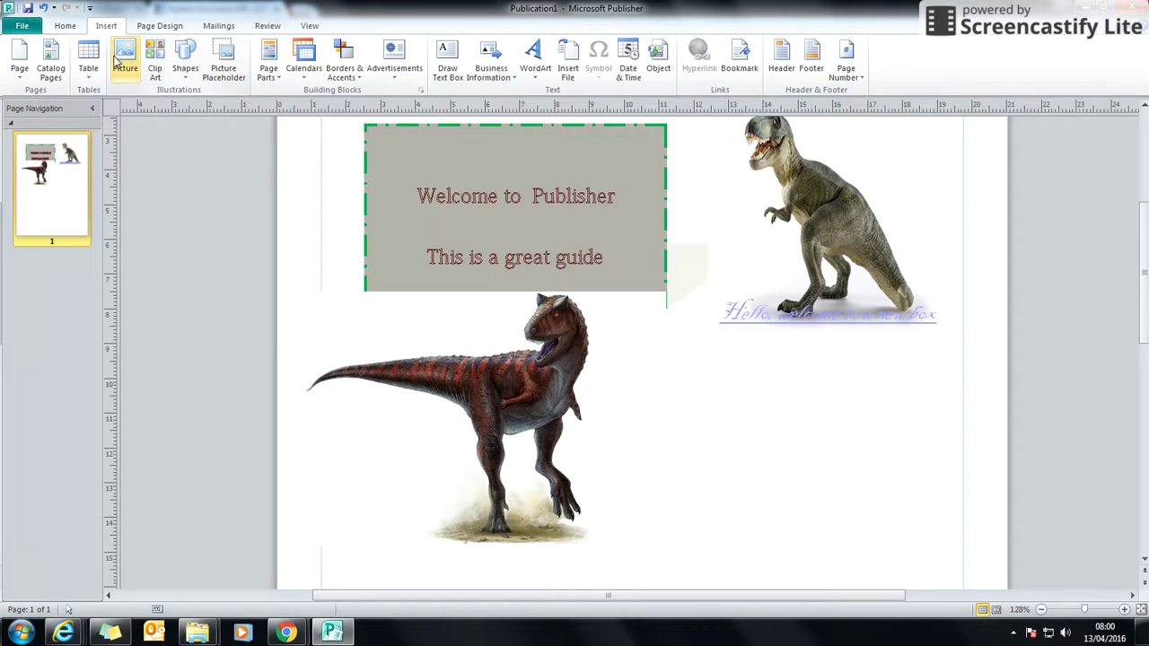
# Start Insert Picture and select the Dinosaur file in the Pictures library.
pyautogui.click(125, 58)
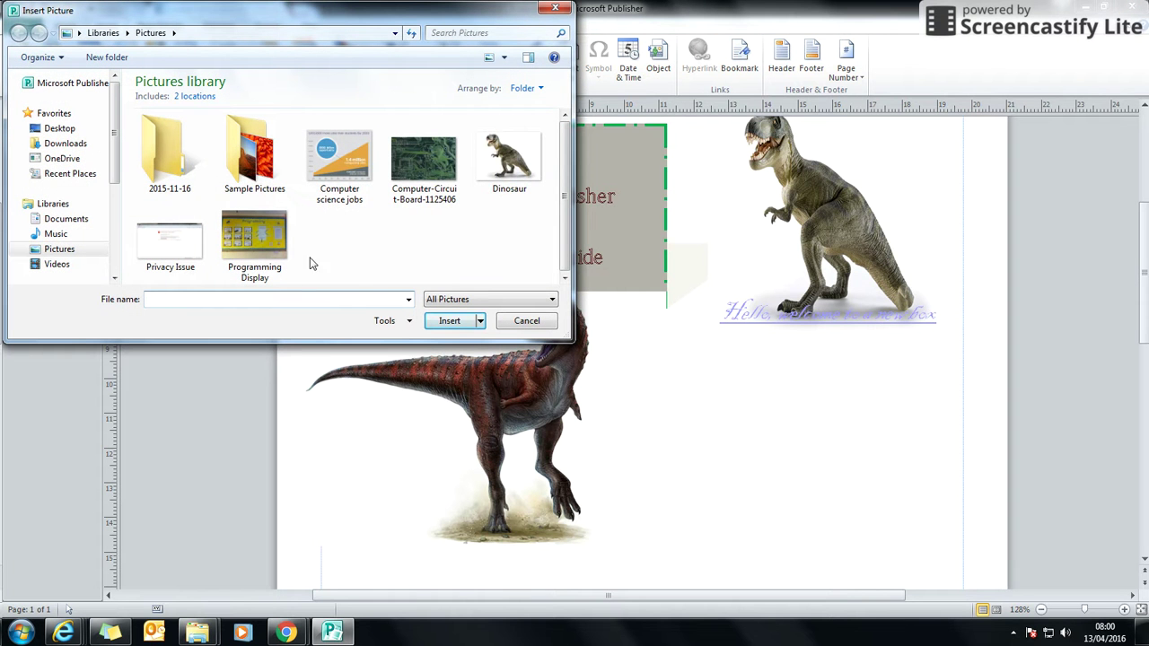
pyautogui.click(497, 173)
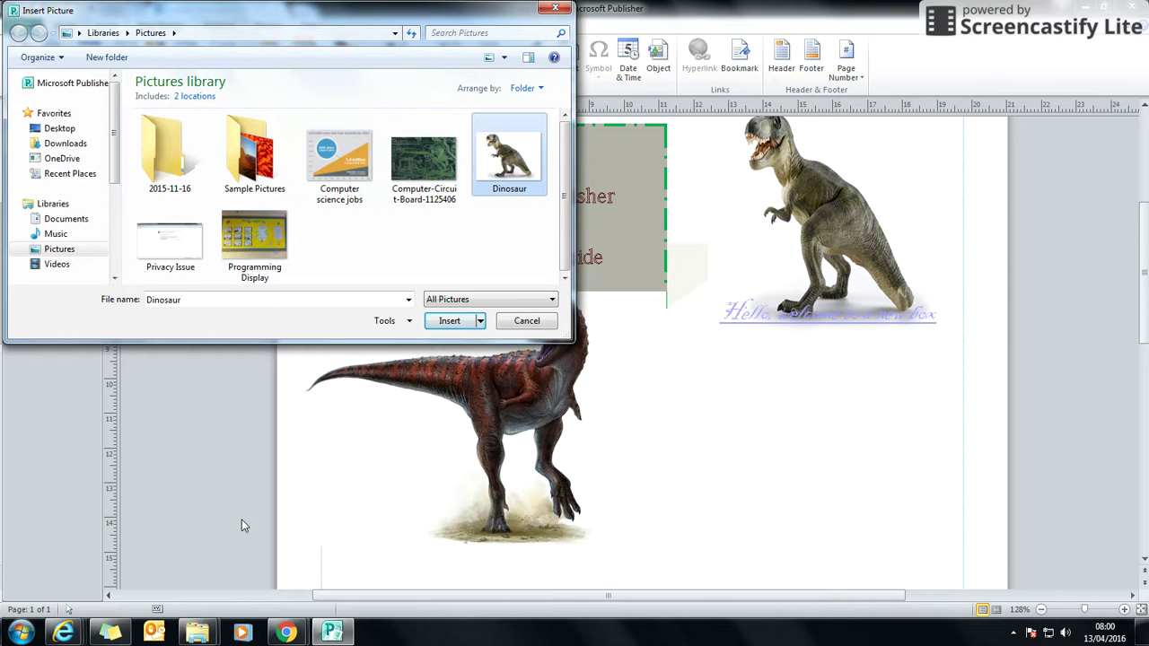
# In Chrome, start saving the red dinosaur image to Pictures, then cancel the Save As window.
pyautogui.moveTo(288, 629)
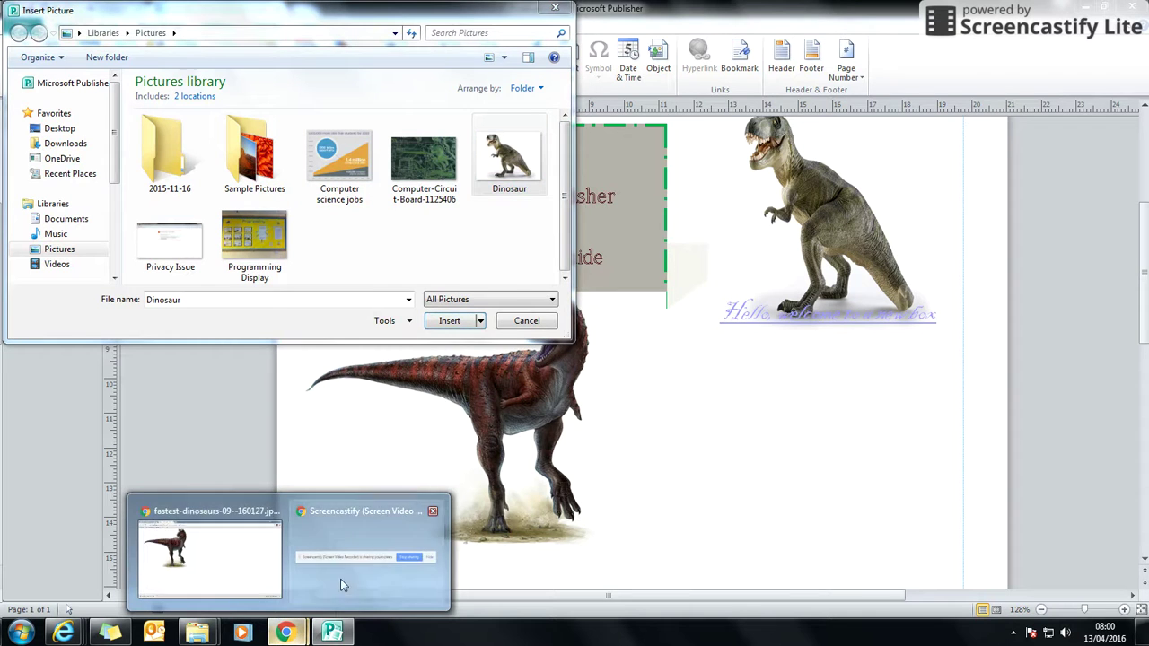
pyautogui.click(238, 560)
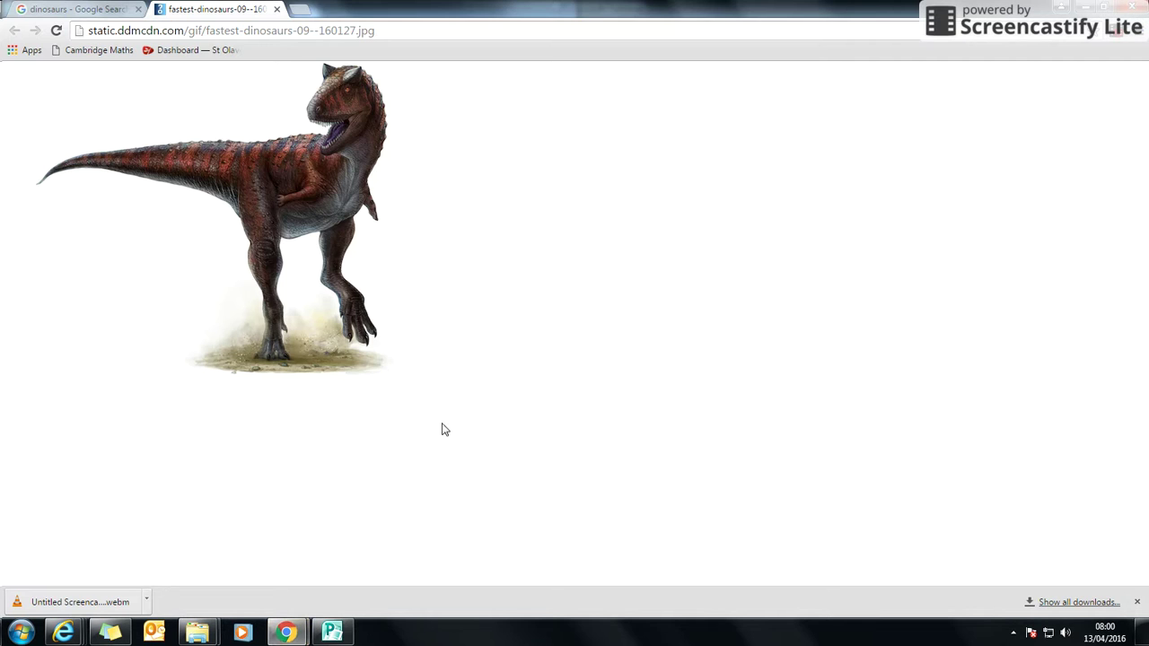
pyautogui.rightClick(294, 154)
pyautogui.click(365, 184)
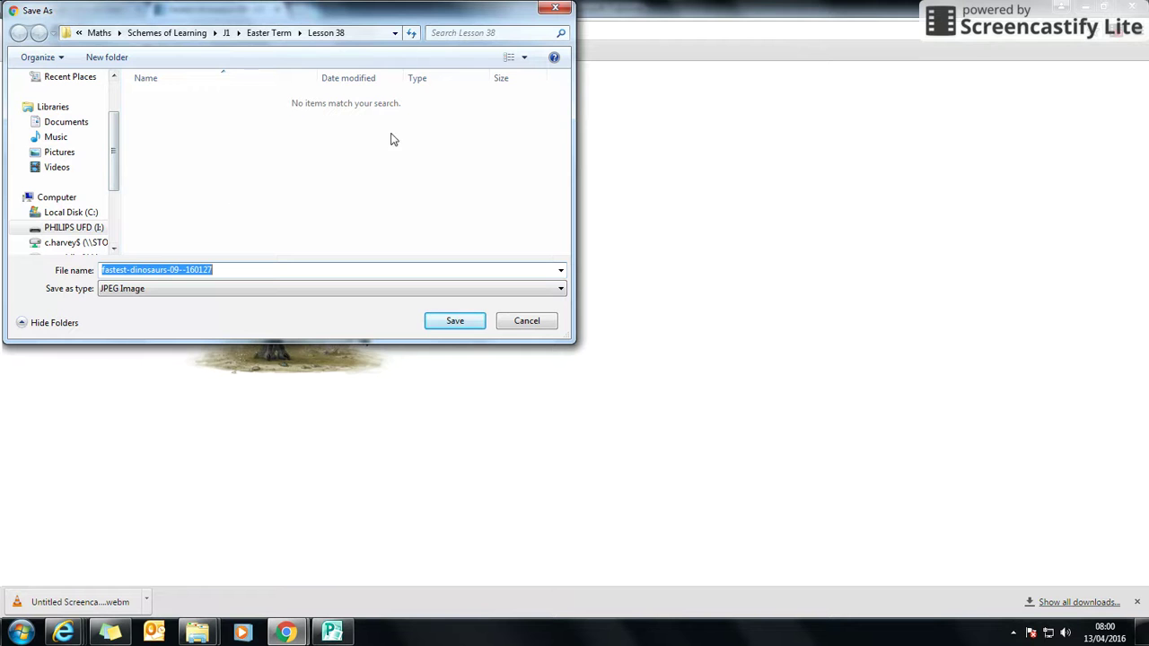
pyautogui.click(62, 153)
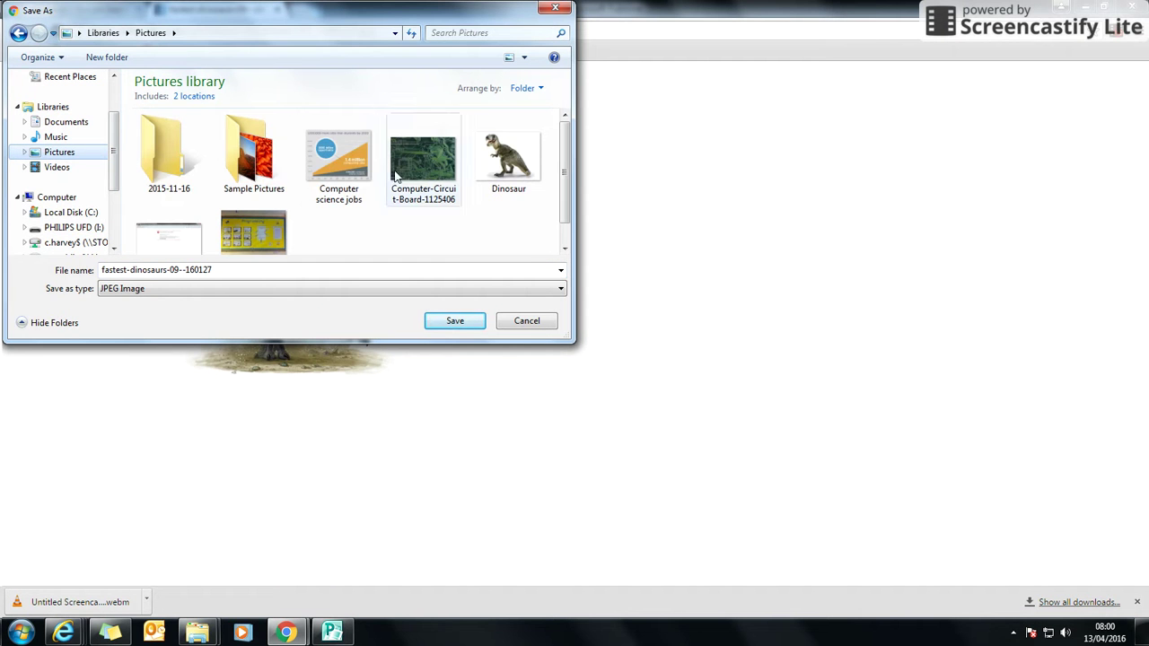
pyautogui.click(554, 9)
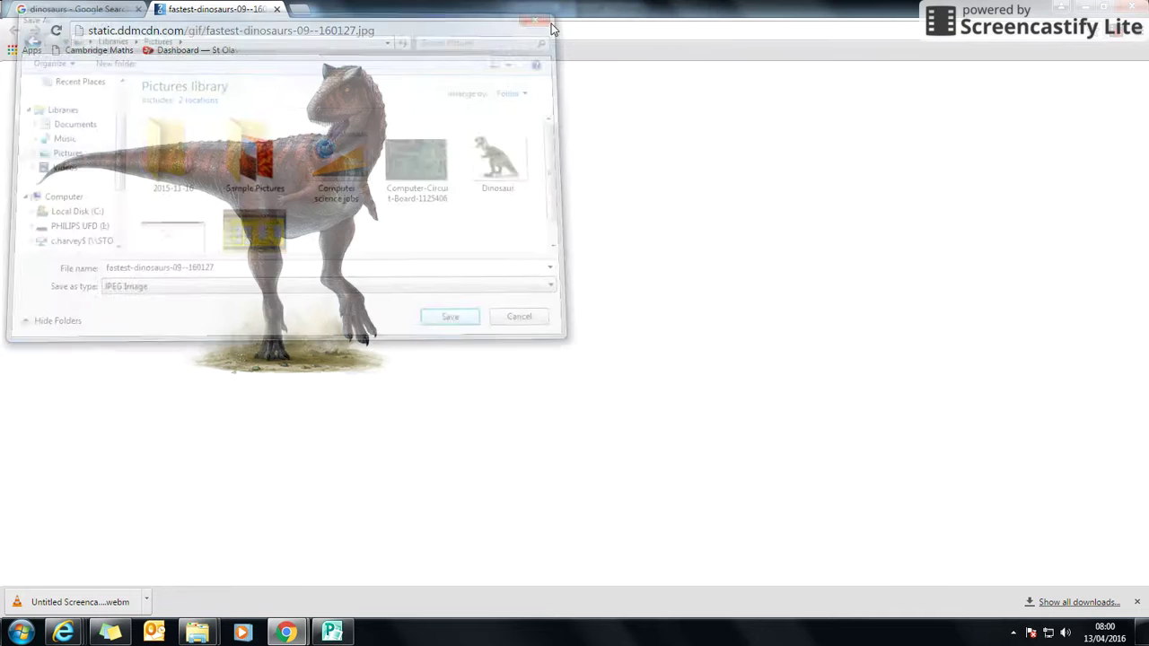
# Insert the Dinosaur T-rex picture, shrink it to 7.92 × 5.94 cm, and place it beside the red dinosaur.
pyautogui.click(332, 633)
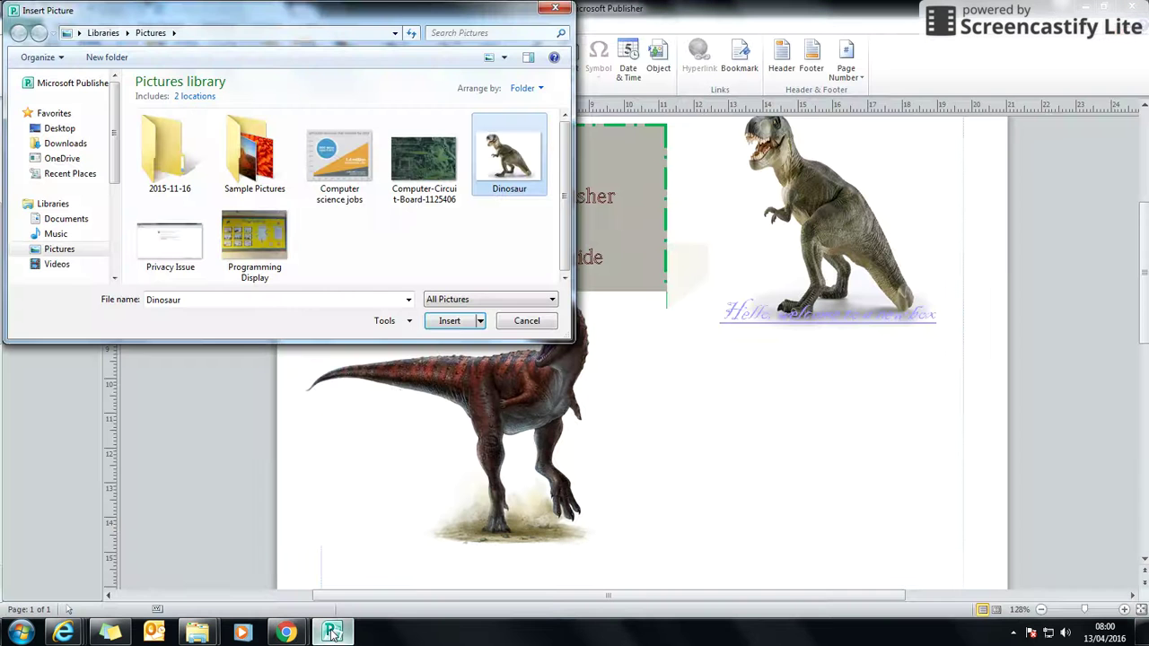
pyautogui.click(462, 321)
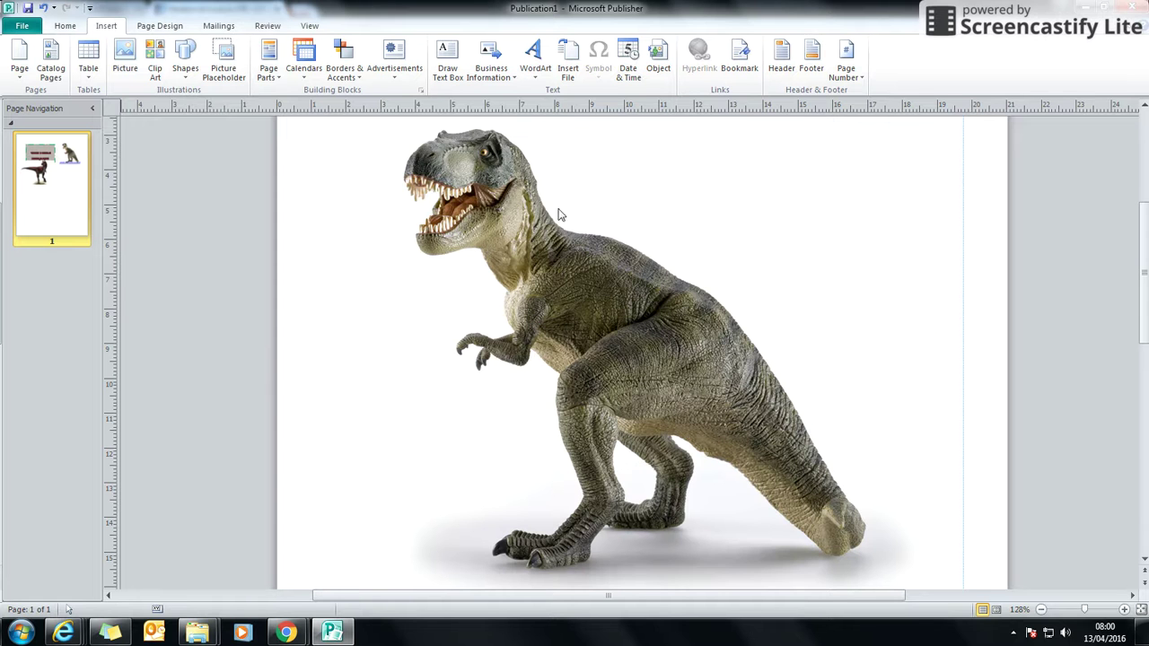
pyautogui.scroll(-1, 627, 348)
pyautogui.click(694, 359)
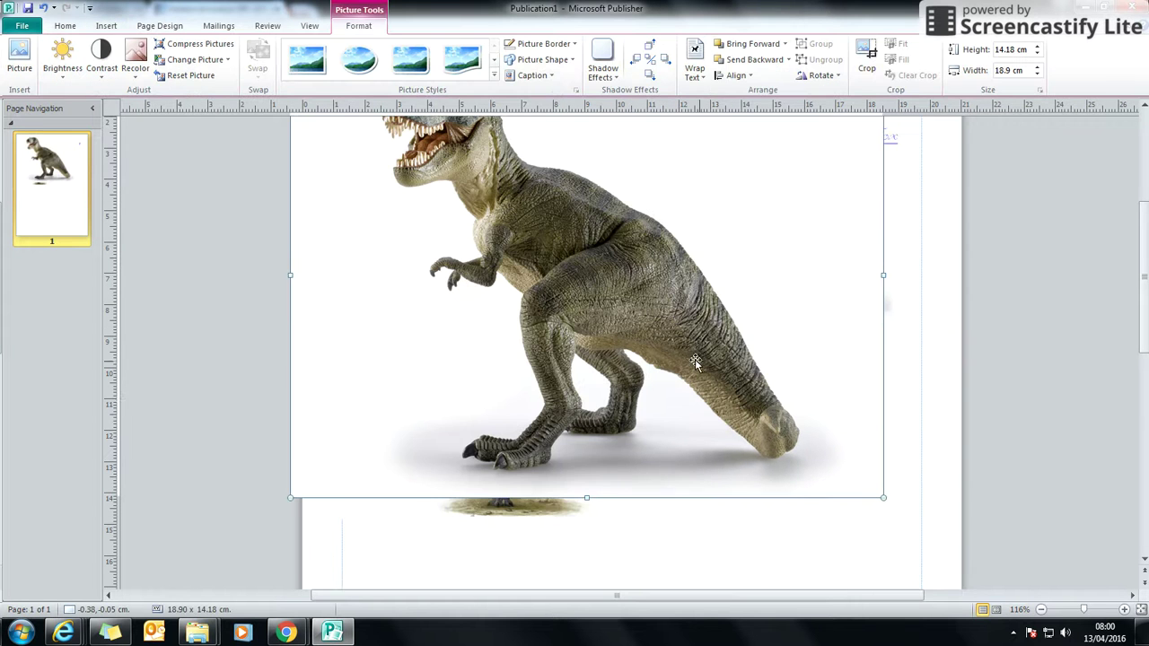
pyautogui.moveTo(877, 494); pyautogui.dragTo(539, 239)
pyautogui.moveTo(471, 178); pyautogui.dragTo(786, 430)
pyautogui.scroll(-1, 857, 406)
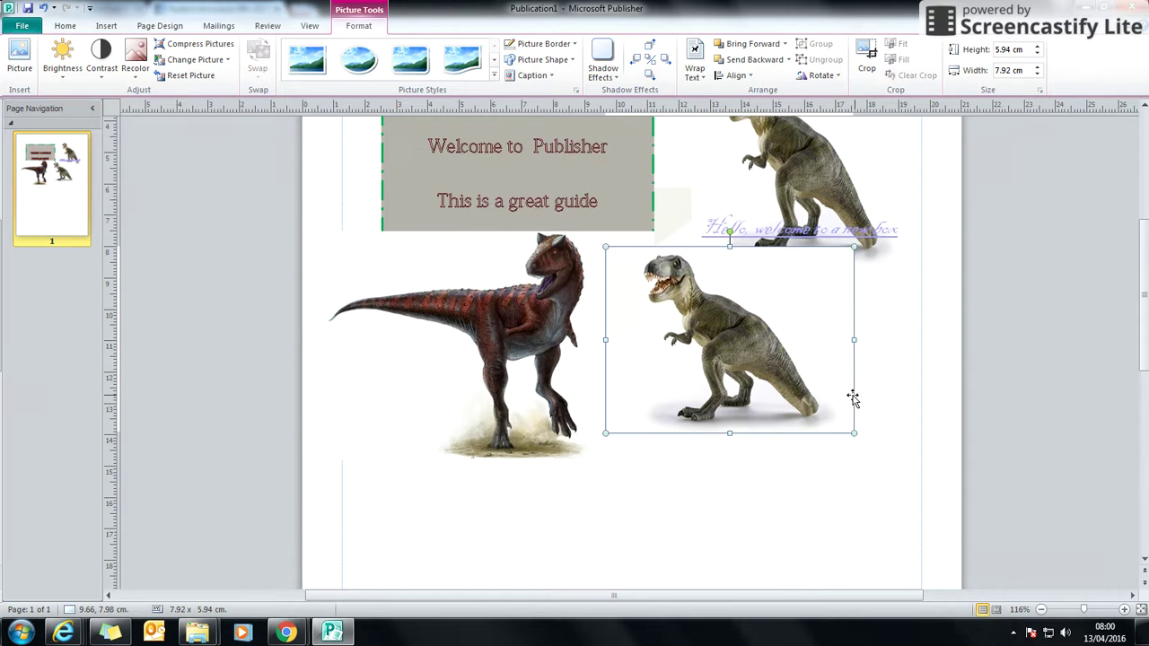
pyautogui.click(106, 25)
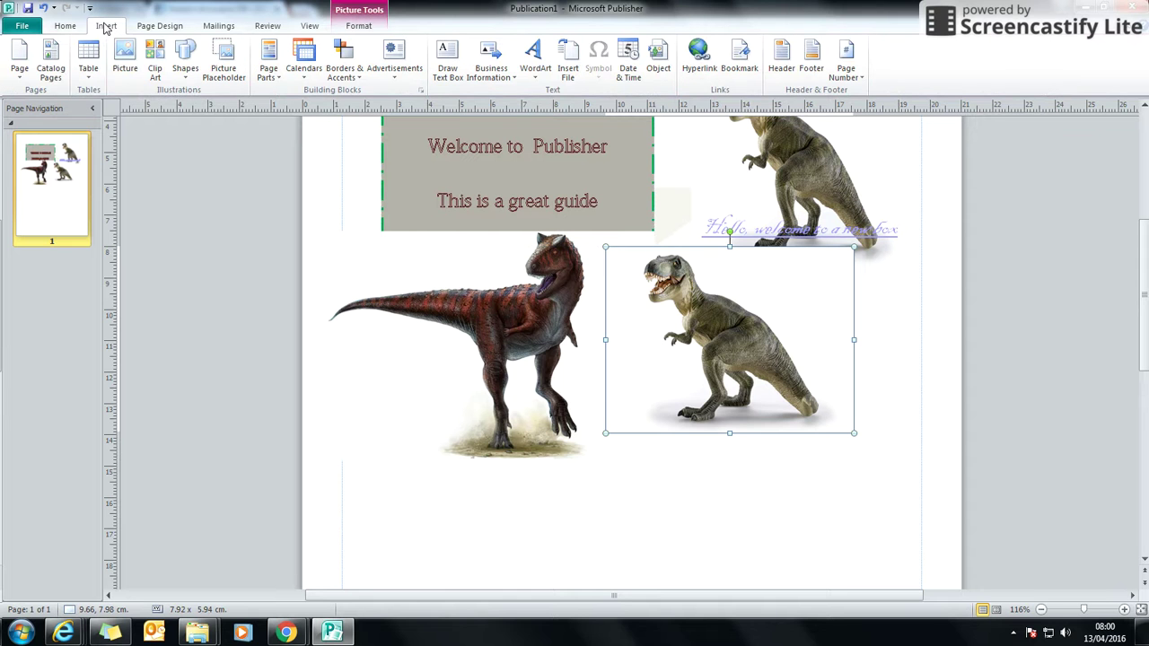
# Search clip art for dinosaurs and insert the teal clip, undoing its accidental replacement of the T-rex.
pyautogui.click(153, 56)
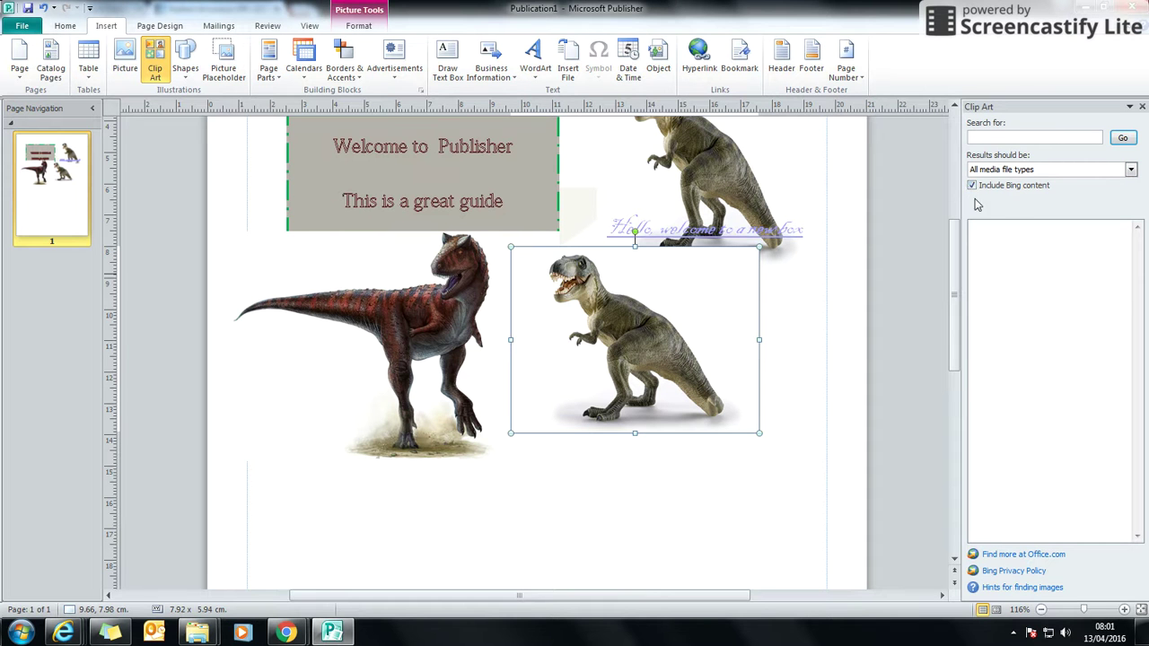
pyautogui.click(1028, 138)
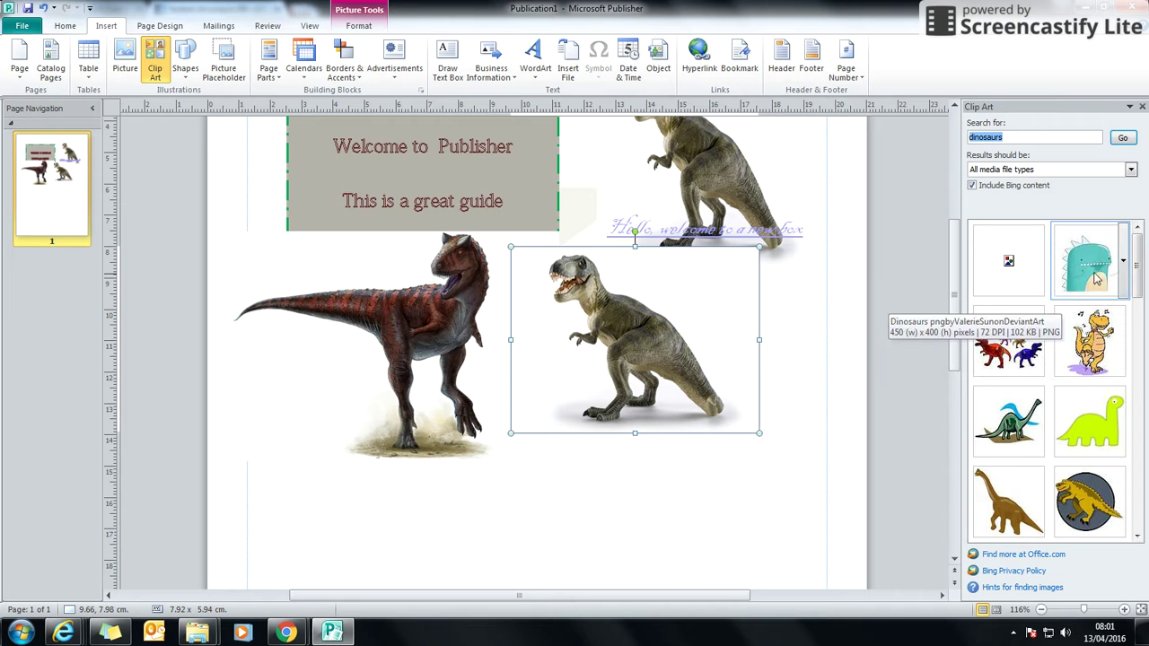
pyautogui.click(1125, 277)
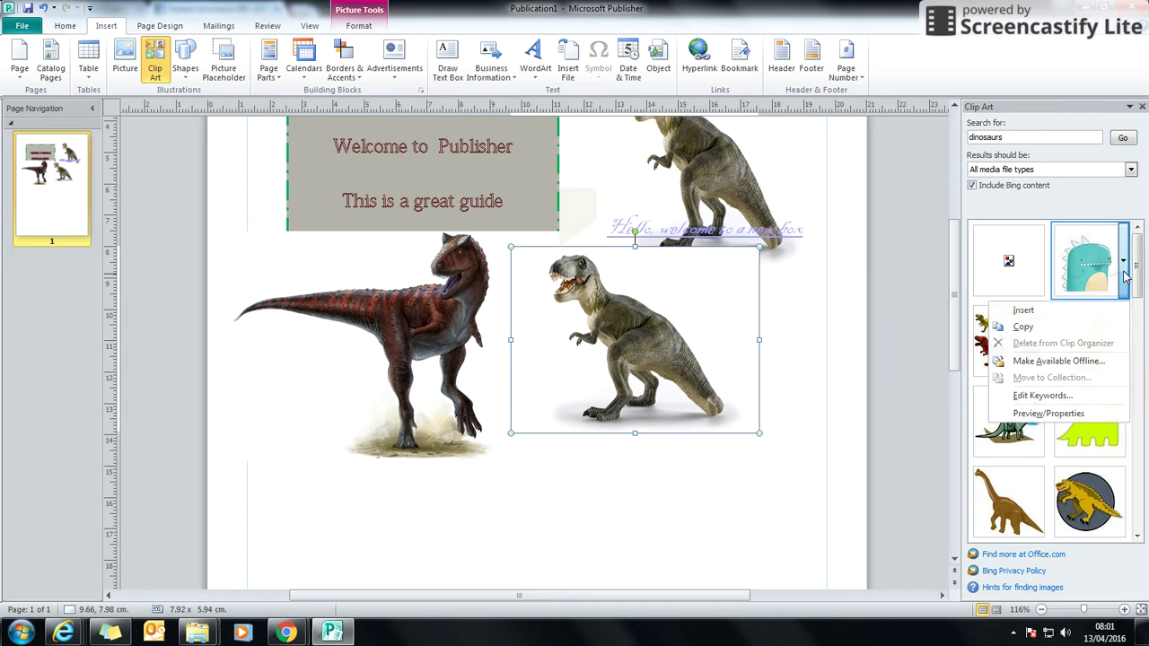
pyautogui.click(1033, 313)
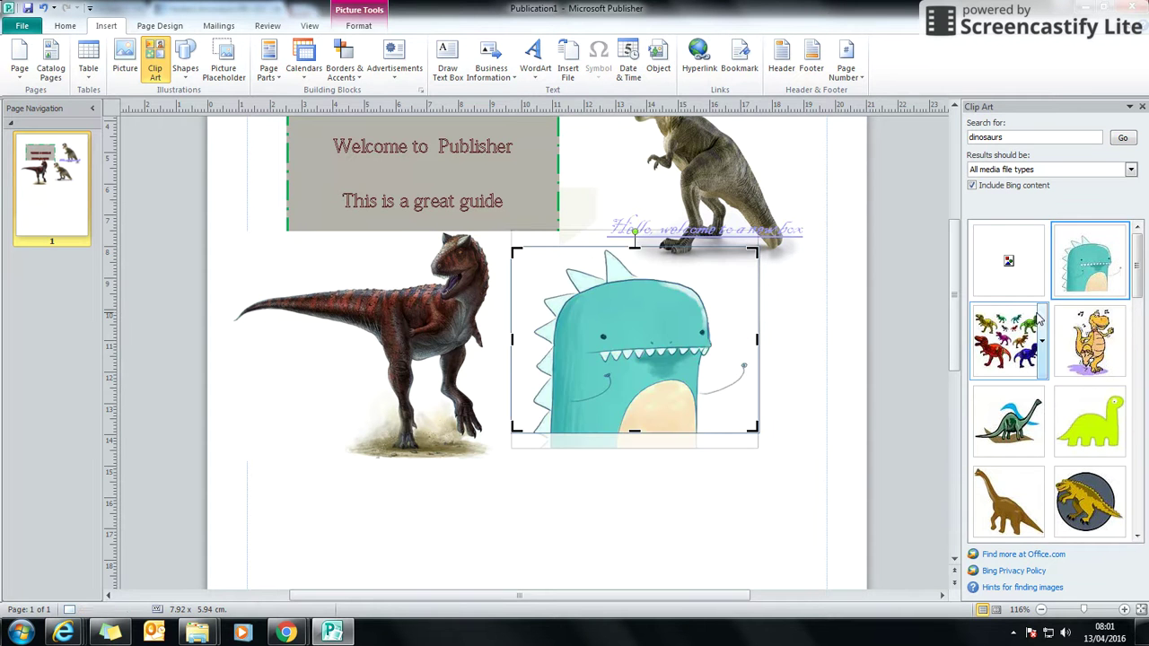
pyautogui.click(781, 323)
pyautogui.moveTo(718, 326); pyautogui.dragTo(709, 381)
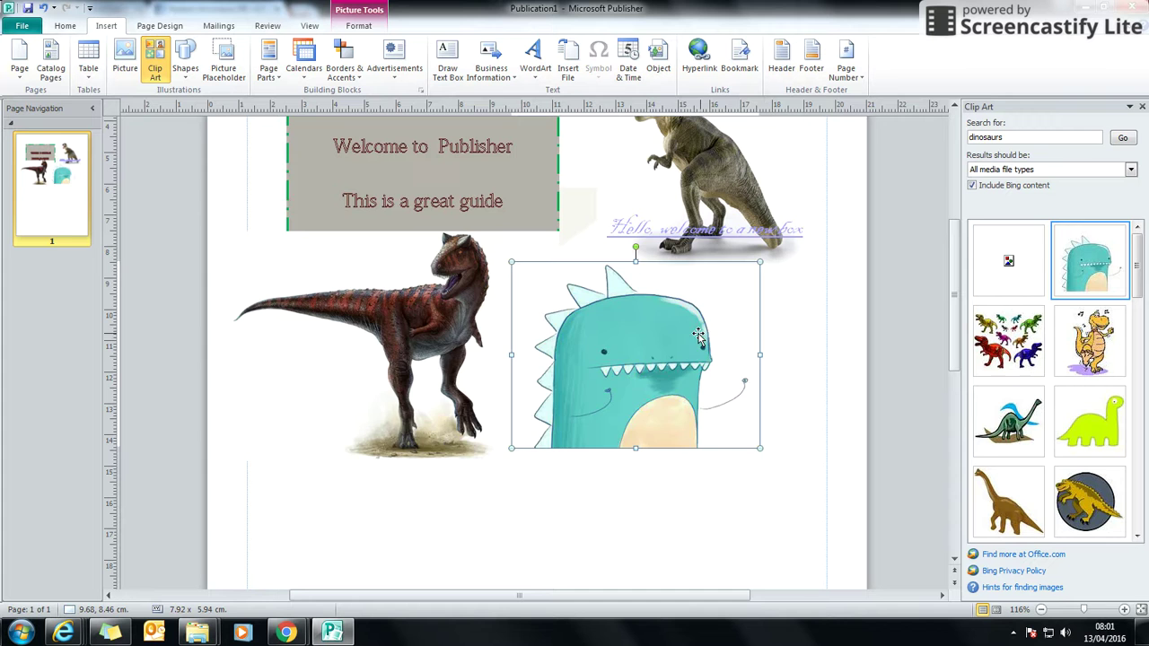
pyautogui.hotkey('ctrl', 'z')
pyautogui.hotkey('ctrl', 'z')
pyautogui.hotkey('ctrl', 'z')
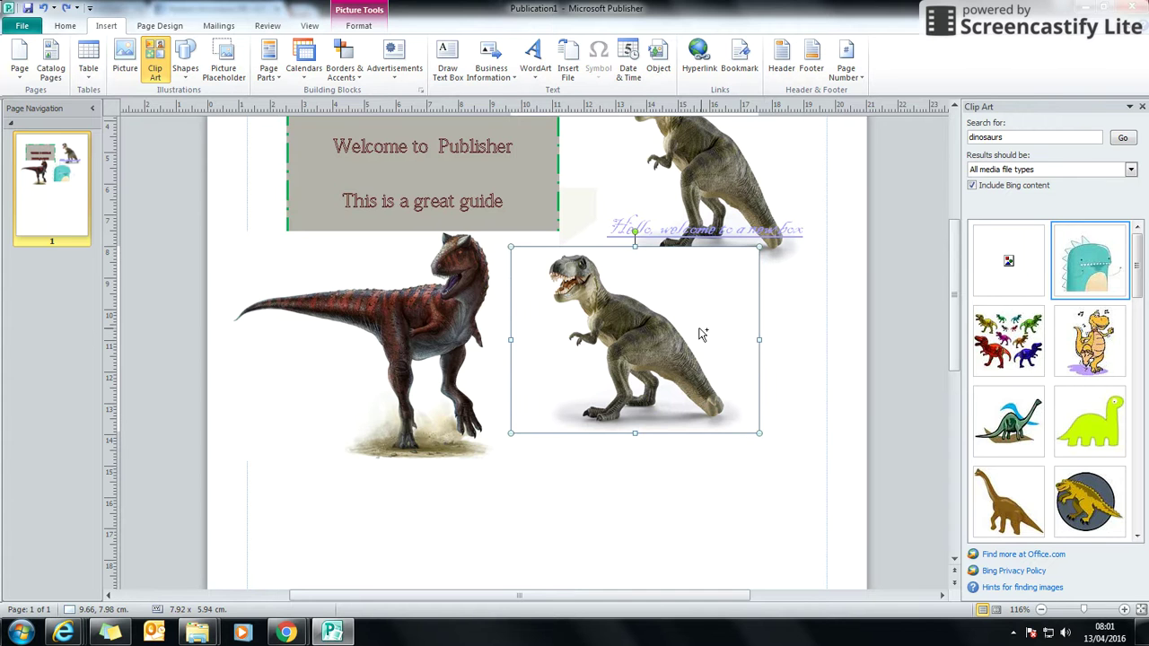
pyautogui.click(806, 337)
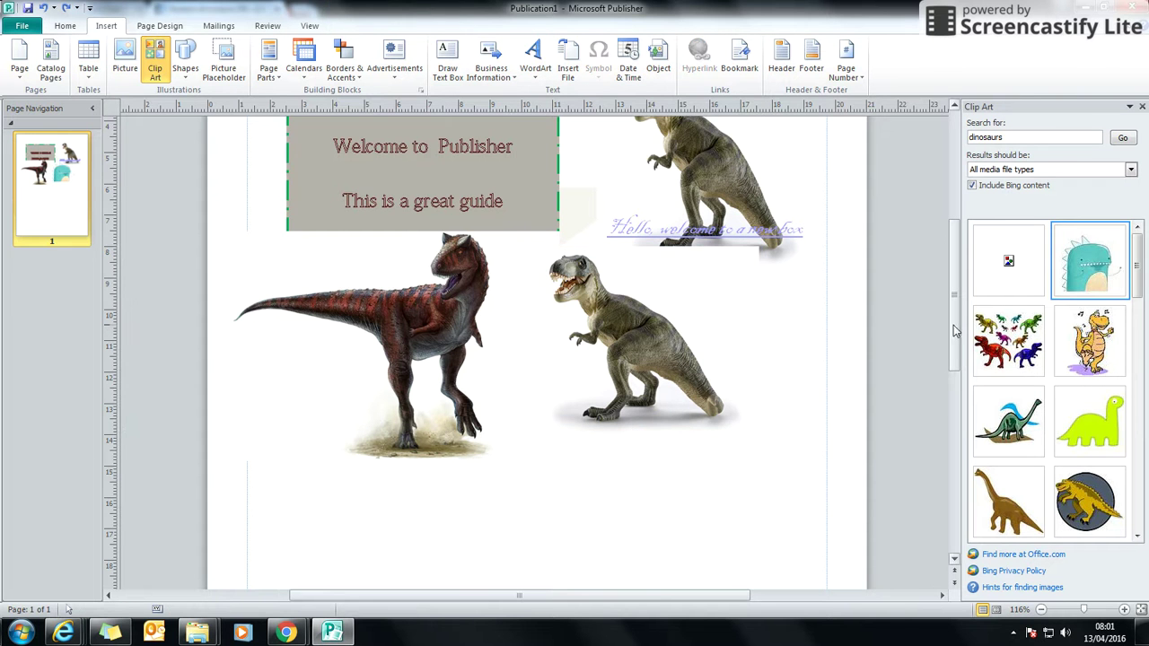
# Insert the teal dinosaur as a new picture, shrink it to 8.21 × 7.30 cm, and move it below the T-rex.
pyautogui.click(1120, 258)
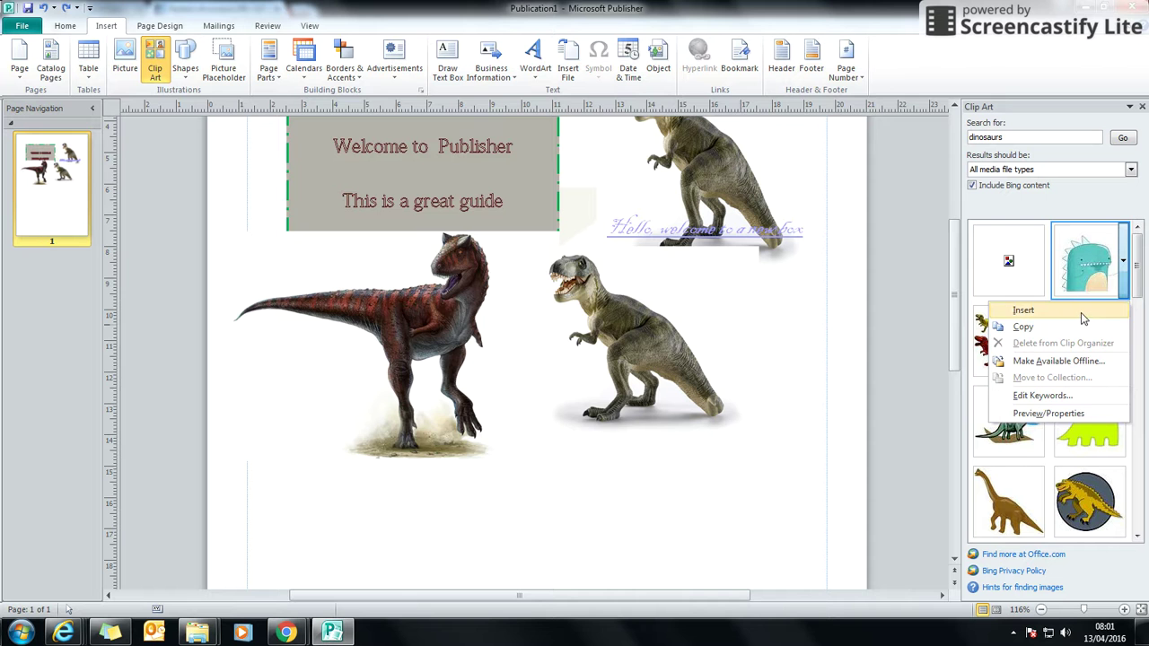
pyautogui.click(1023, 311)
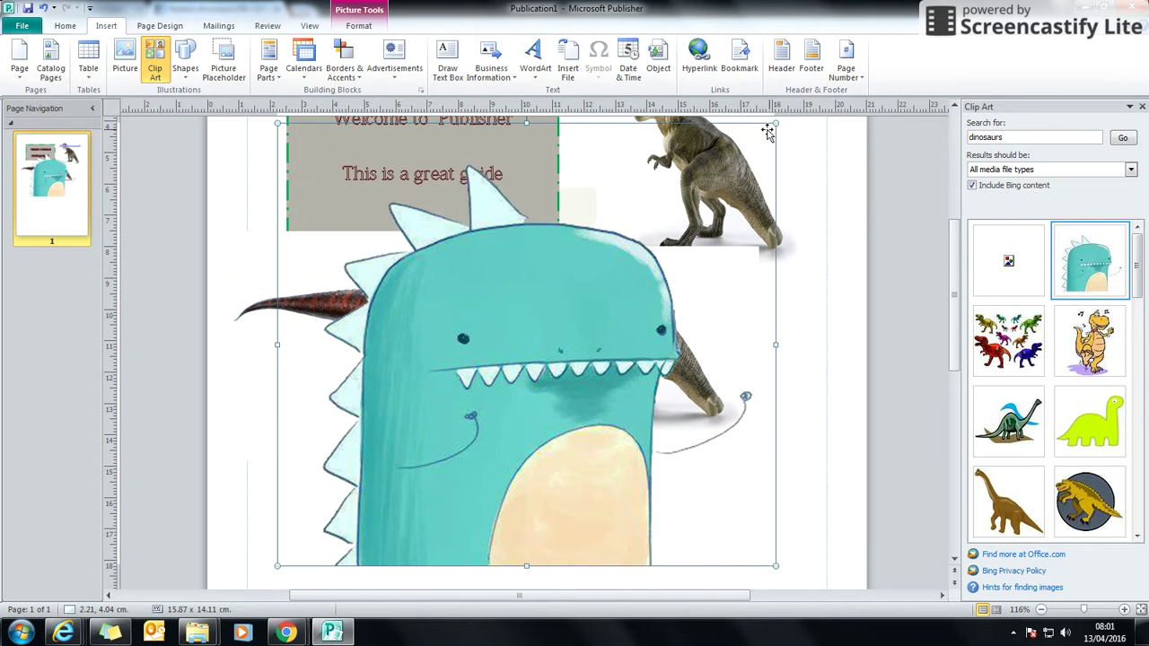
pyautogui.moveTo(774, 123); pyautogui.dragTo(535, 338)
pyautogui.moveTo(495, 424); pyautogui.dragTo(669, 371)
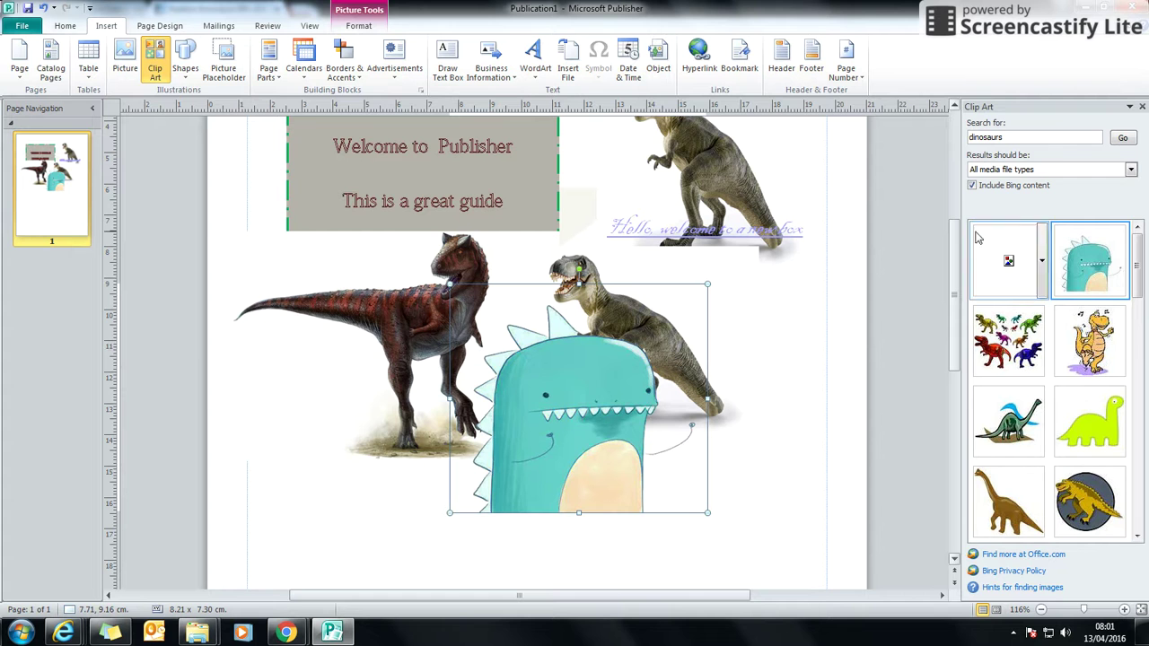
# Close Clip Art, nudge the red dinosaur, raise the T-rex, and shift the teal dinosaur to 8.71, 9.64 cm.
pyautogui.click(1142, 107)
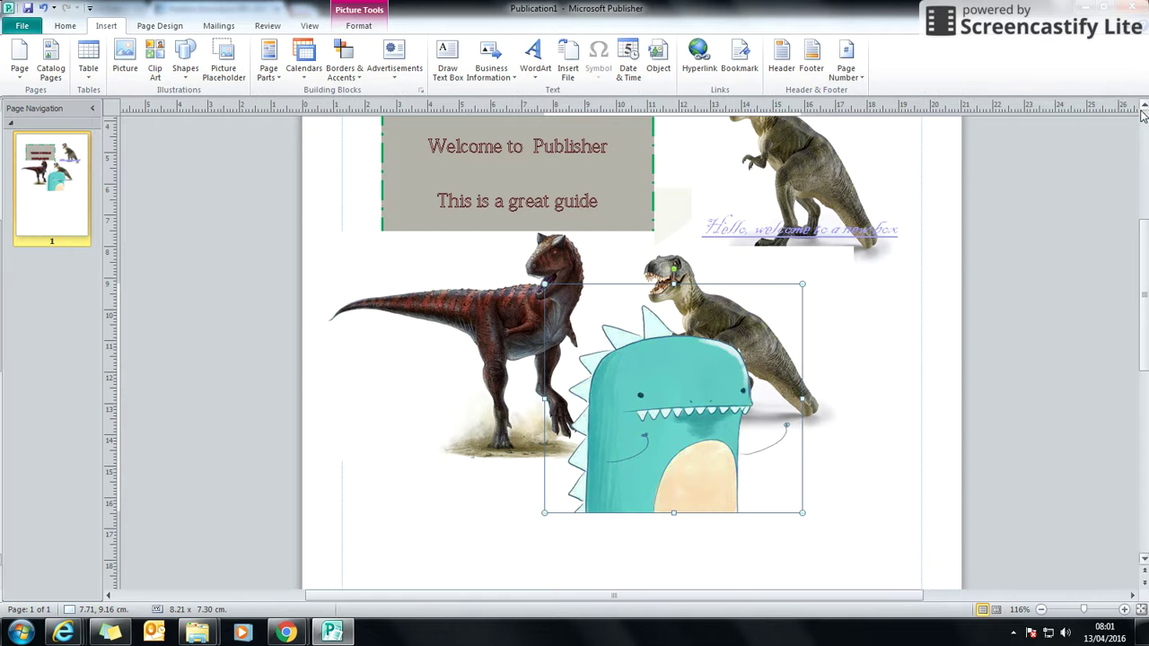
pyautogui.click(537, 235)
pyautogui.moveTo(529, 305)
pyautogui.mouseDown()
pyautogui.moveTo(530, 244)
pyautogui.moveTo(536, 323)
pyautogui.mouseUp()
pyautogui.moveTo(723, 310); pyautogui.dragTo(781, 286)
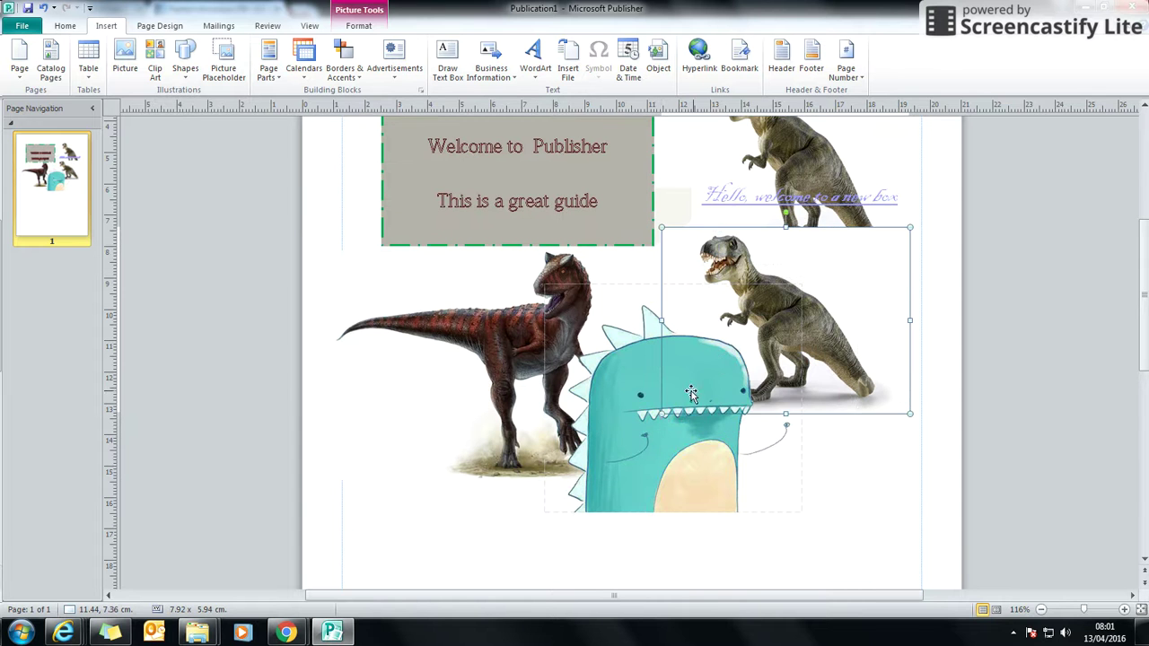
pyautogui.click(628, 429)
pyautogui.moveTo(628, 429); pyautogui.dragTo(657, 438)
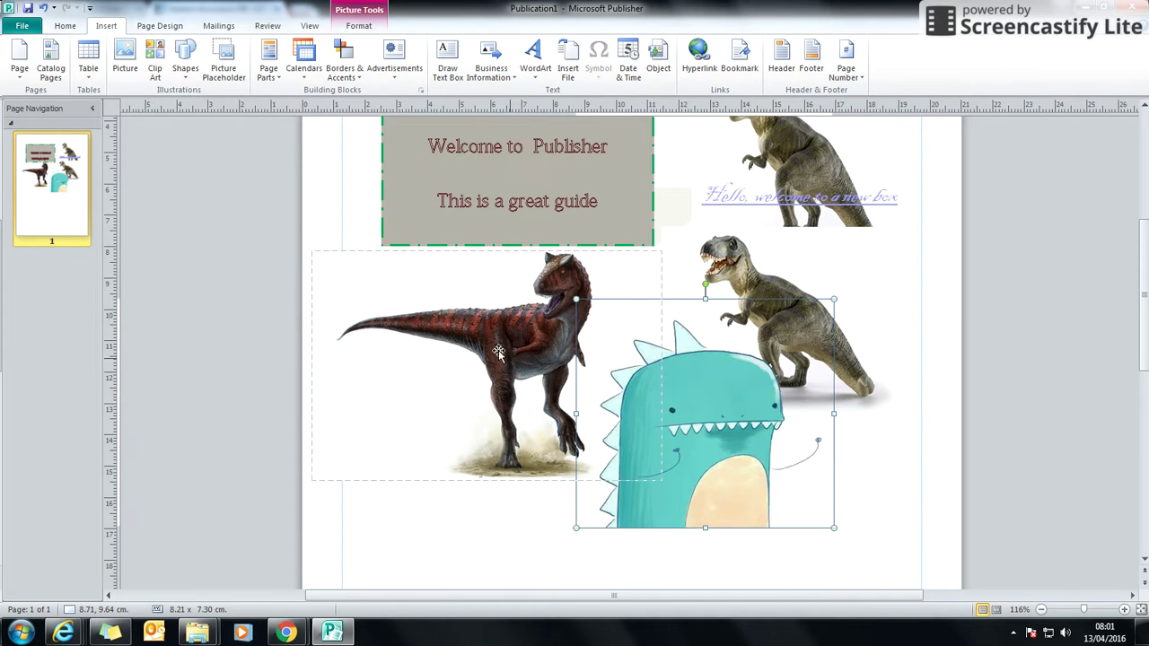
# Send the teal dinosaur behind the T-rex and move it up and left.
pyautogui.rightClick(696, 388)
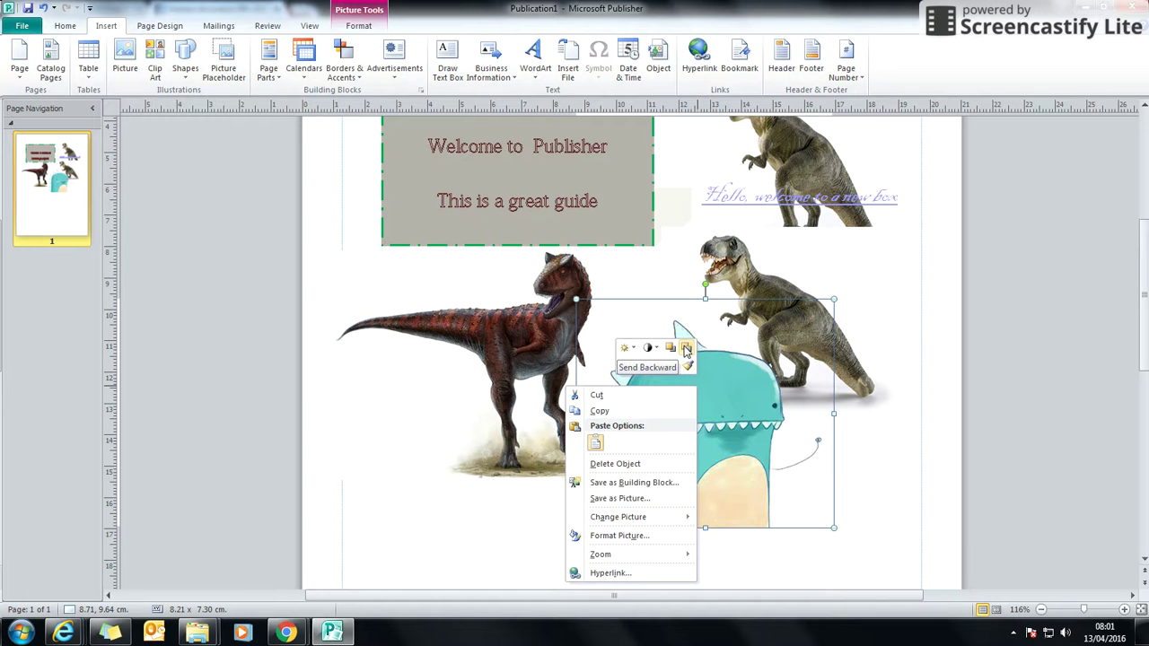
pyautogui.click(686, 349)
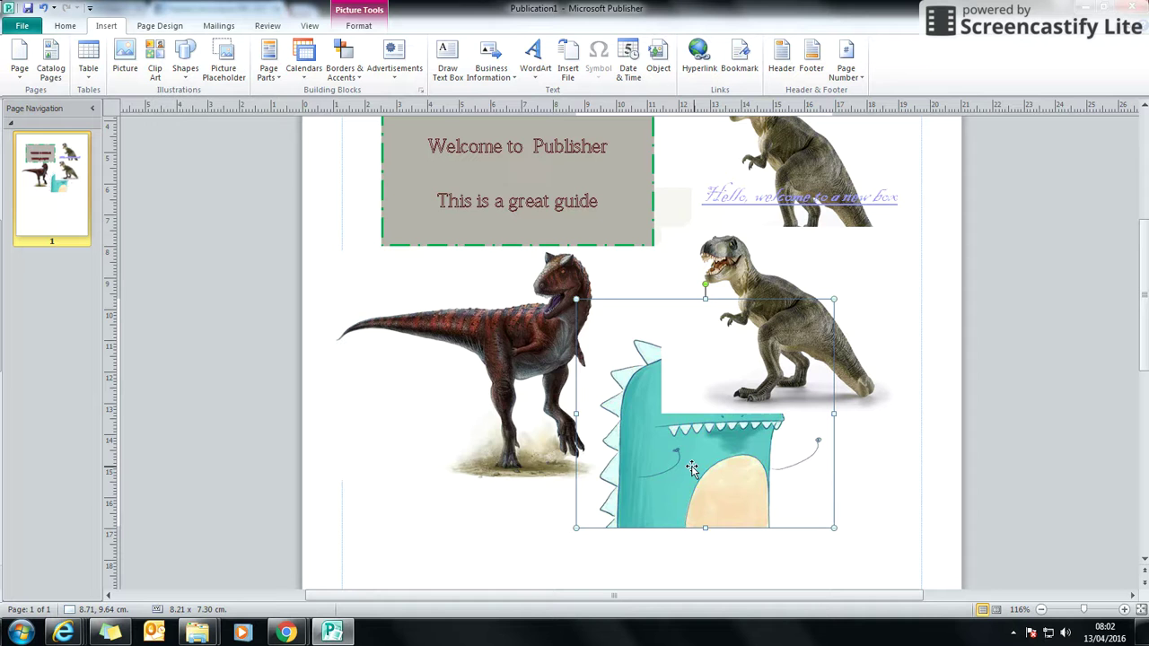
pyautogui.moveTo(690, 467); pyautogui.dragTo(613, 330)
pyautogui.rightClick(607, 330)
pyautogui.click(715, 491)
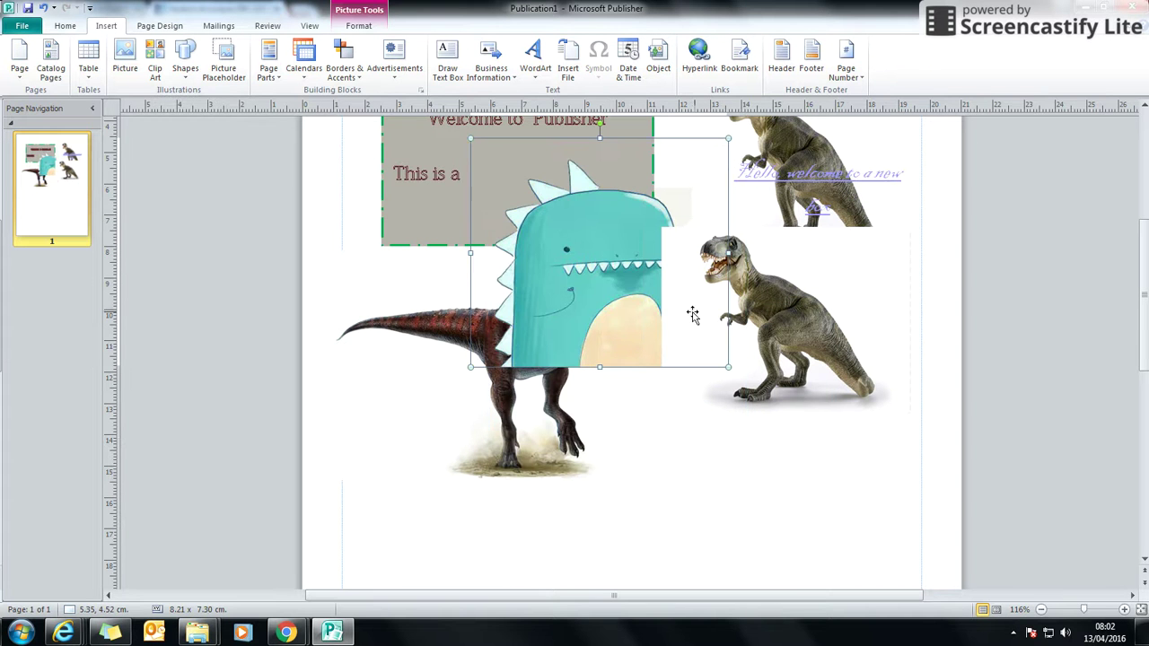
pyautogui.rightClick(634, 235)
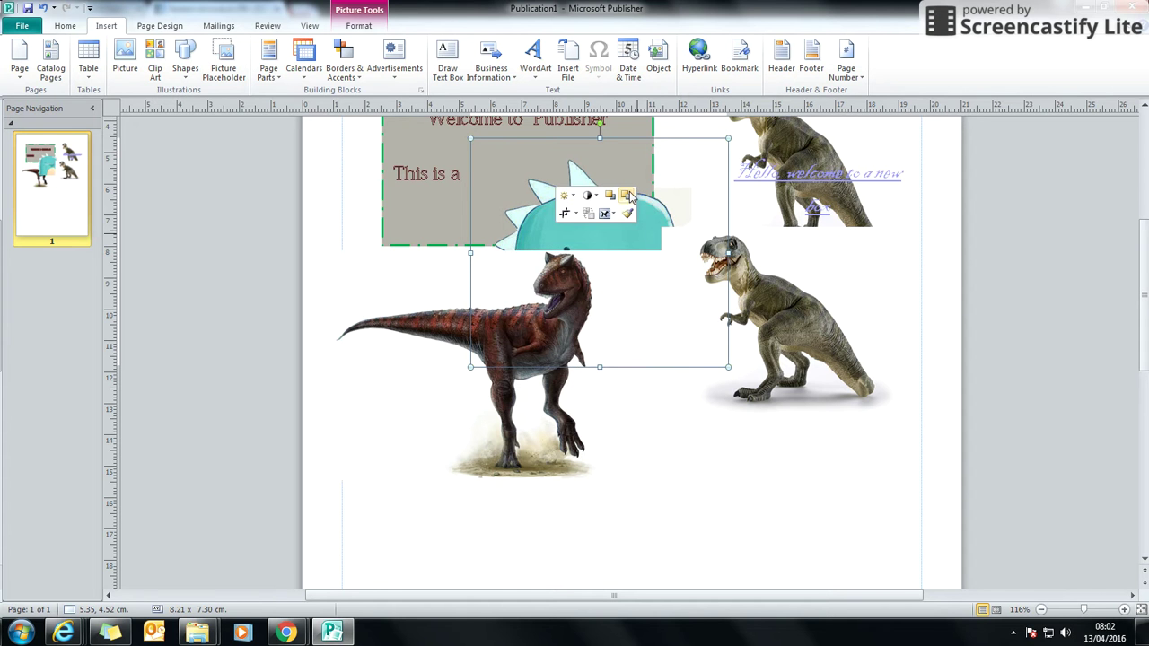
pyautogui.click(628, 197)
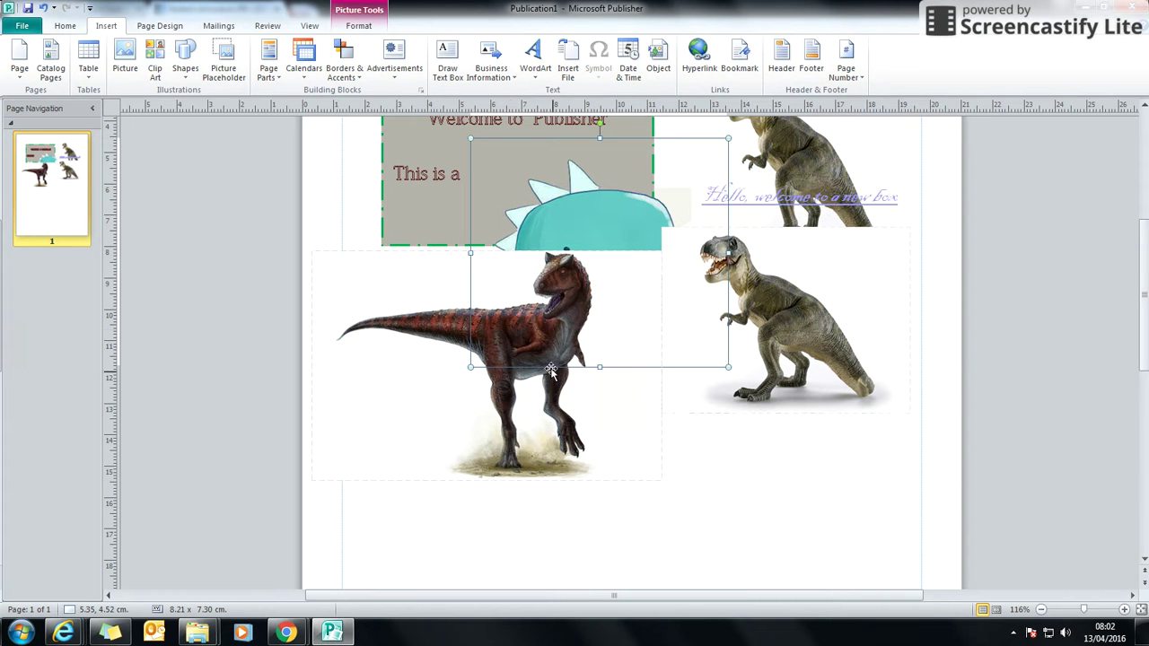
# Bring the red dinosaur in front of the T-rex, reposition the teal dinosaur, and move the lower T-rex down-left.
pyautogui.click(705, 331)
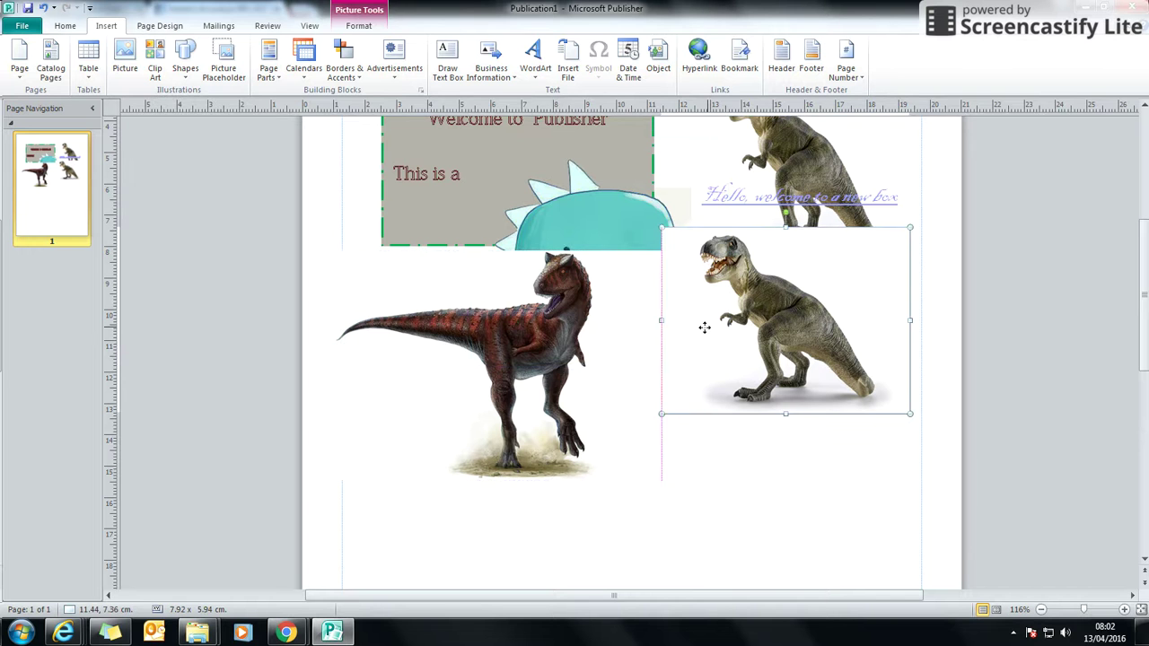
pyautogui.click(532, 332)
pyautogui.moveTo(533, 332); pyautogui.dragTo(637, 336)
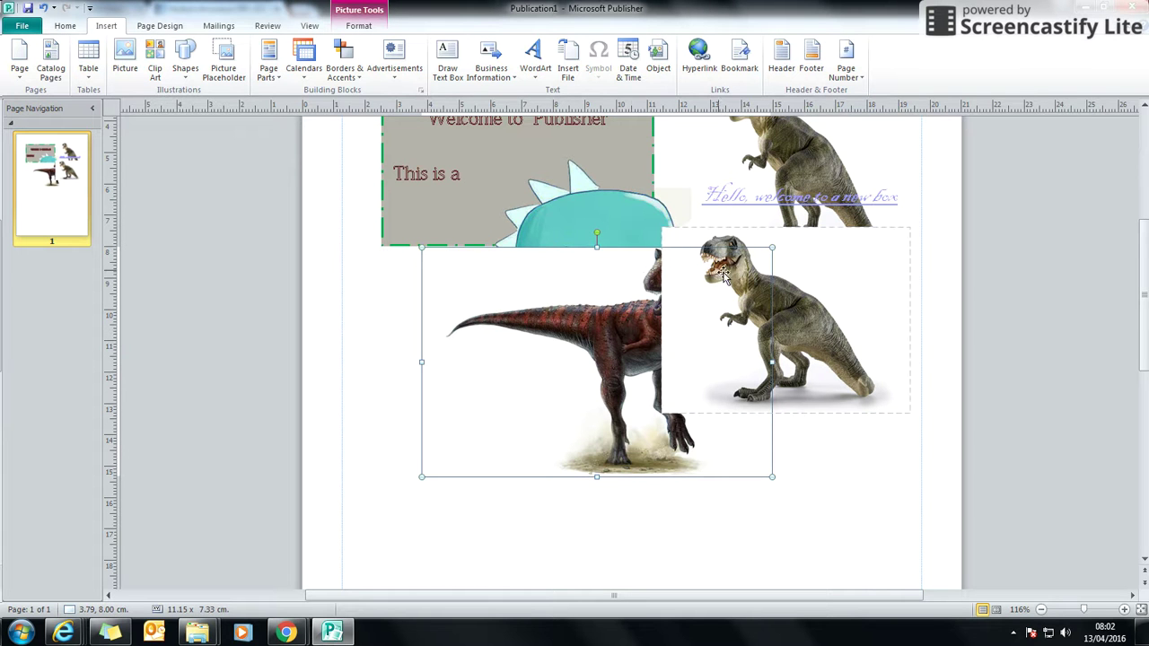
pyautogui.rightClick(609, 288)
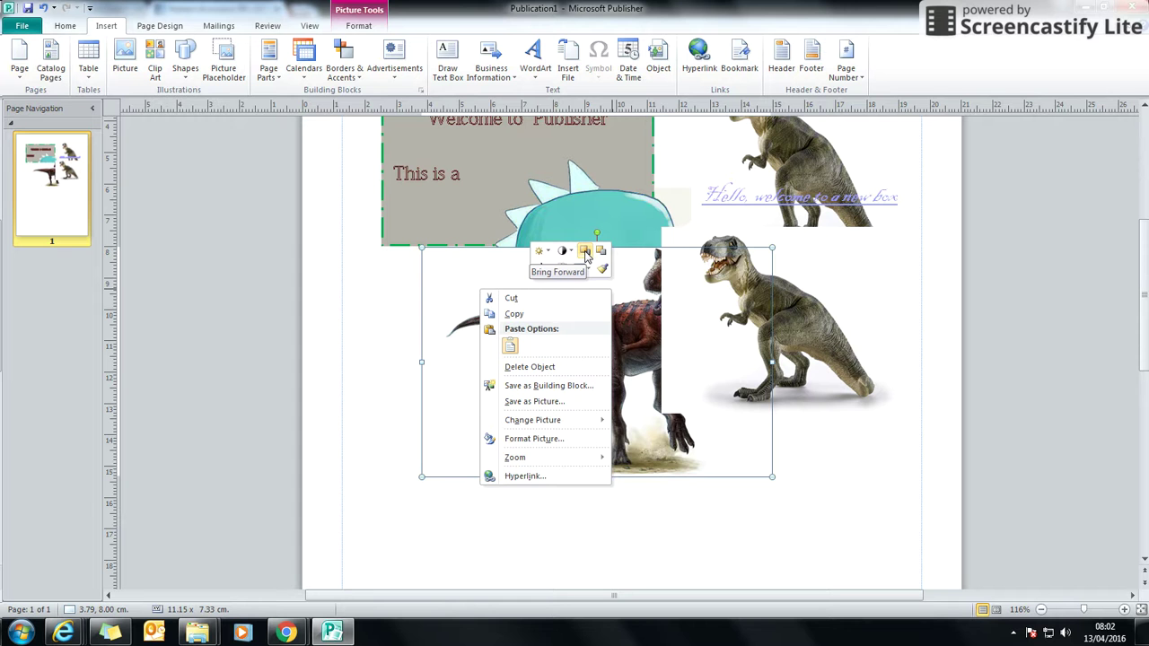
pyautogui.click(585, 252)
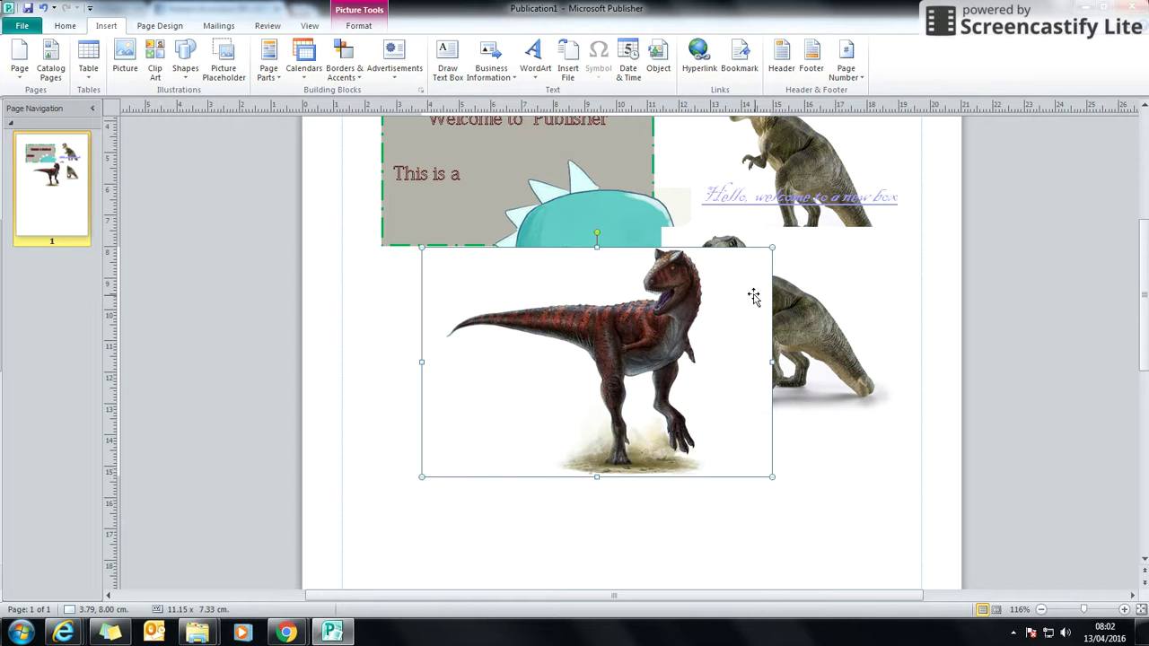
pyautogui.moveTo(752, 295); pyautogui.dragTo(691, 418)
pyautogui.click(790, 341)
pyautogui.moveTo(642, 278); pyautogui.dragTo(530, 274)
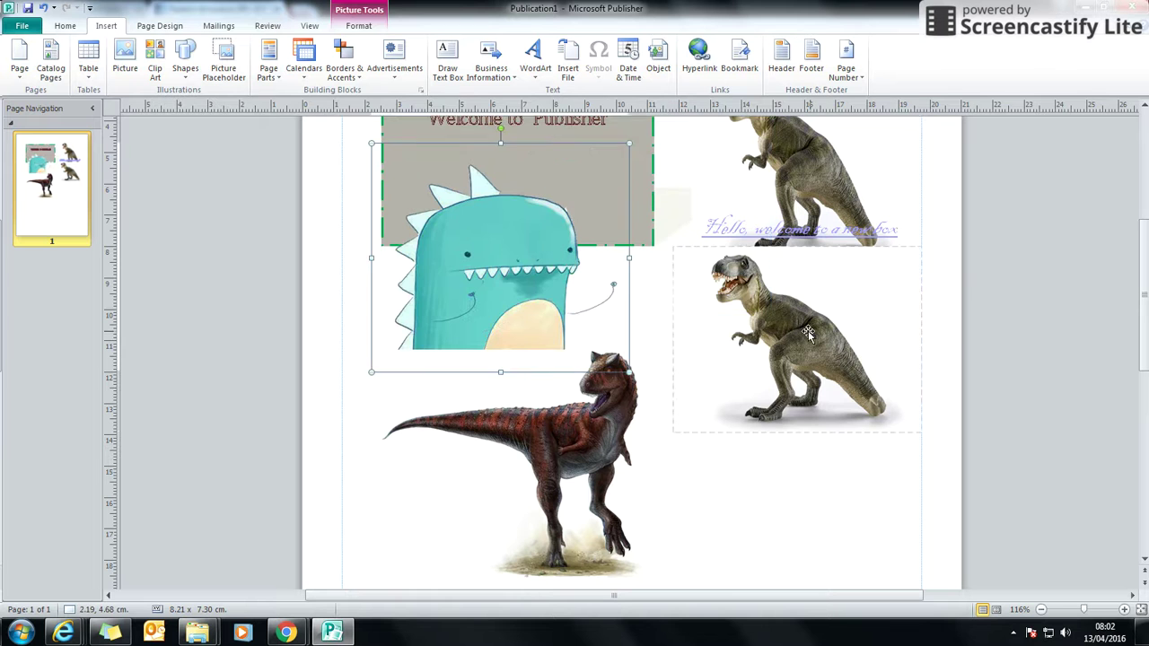
pyautogui.moveTo(812, 332); pyautogui.dragTo(776, 366)
# Zoom out, raise the welcome text box, and move the teal and red dinosaurs off the text.
pyautogui.click(1040, 609)
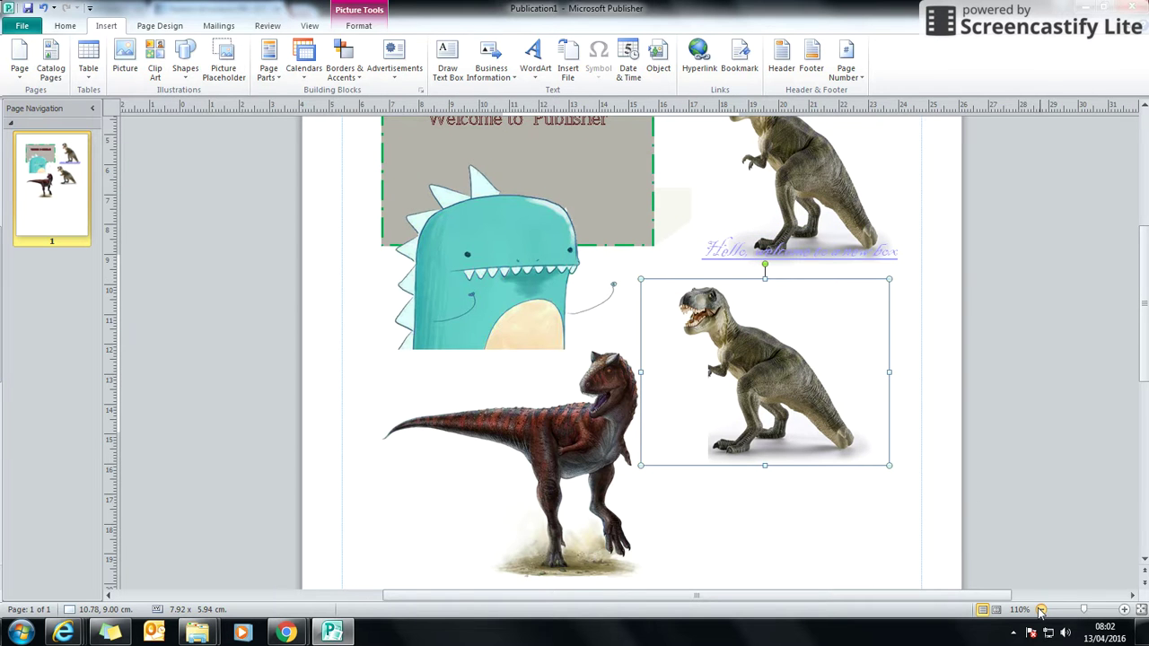
pyautogui.click(1040, 609)
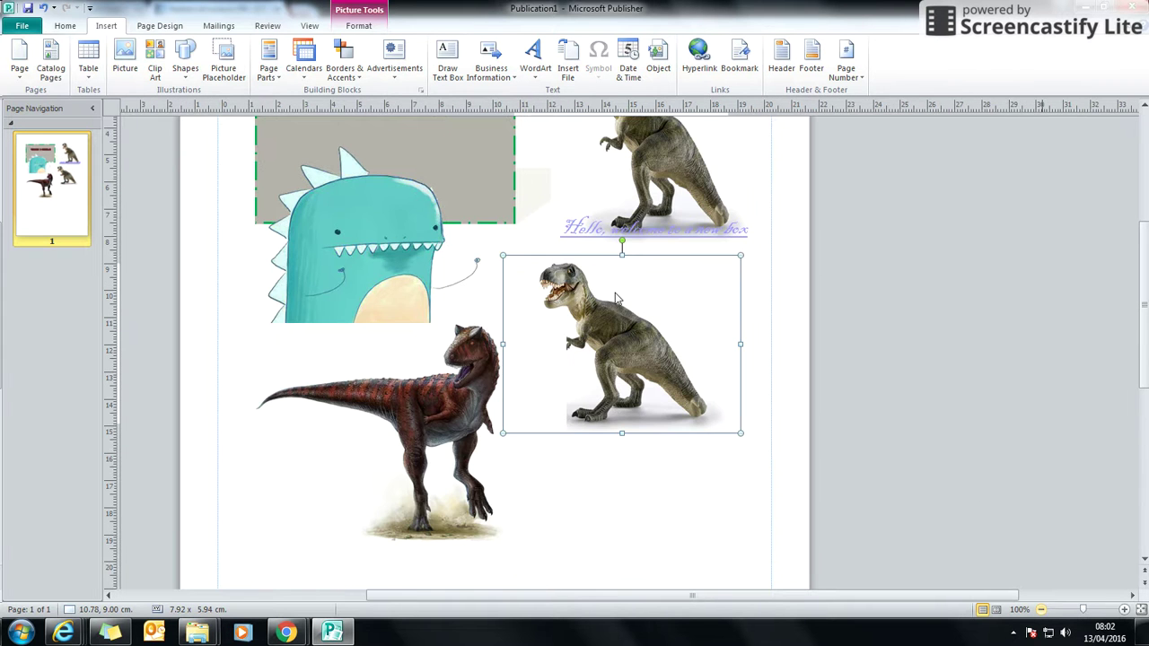
pyautogui.keyDown('ctrl'); pyautogui.scroll(-1, 667, 306); pyautogui.keyUp('ctrl')
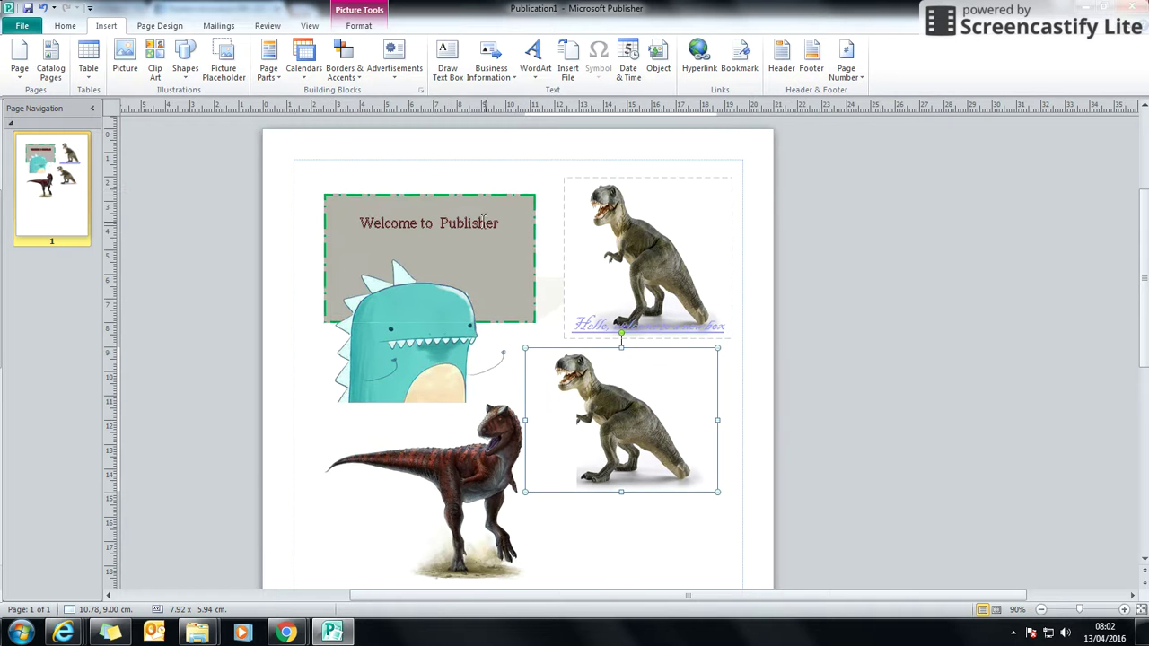
pyautogui.click(477, 194)
pyautogui.moveTo(477, 195); pyautogui.dragTo(479, 167)
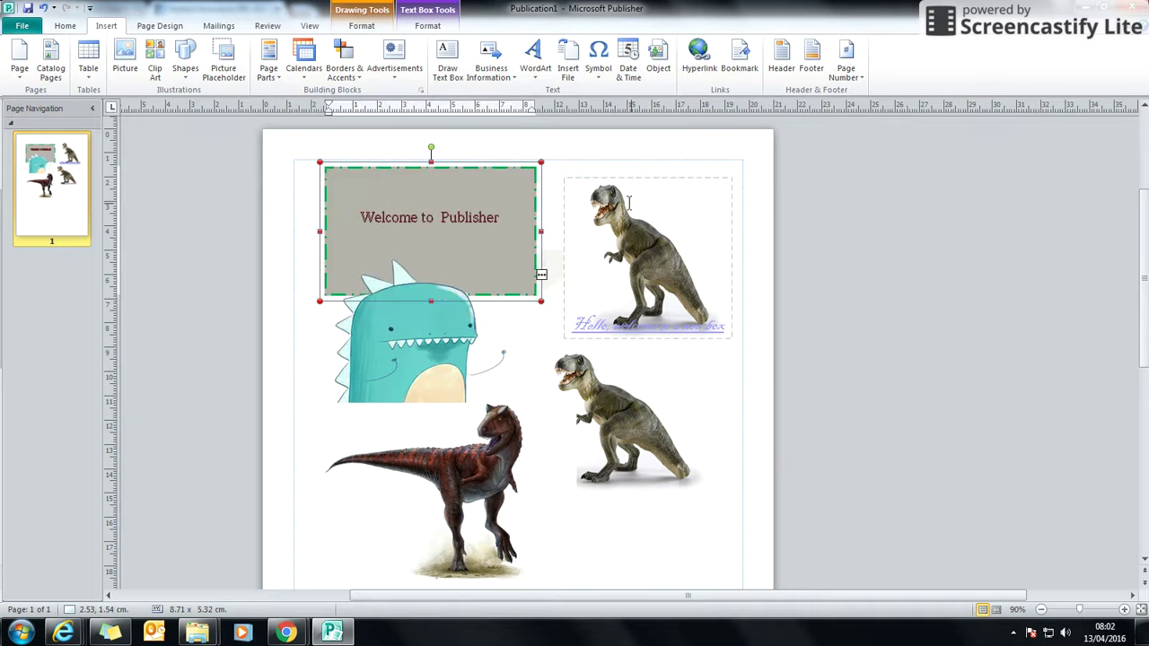
pyautogui.moveTo(449, 334); pyautogui.dragTo(426, 376)
pyautogui.moveTo(499, 429); pyautogui.dragTo(643, 411)
# Place the teal dinosaur below the welcome text, shift the red dinosaur left, and raise the second T-rex.
pyautogui.click(426, 352)
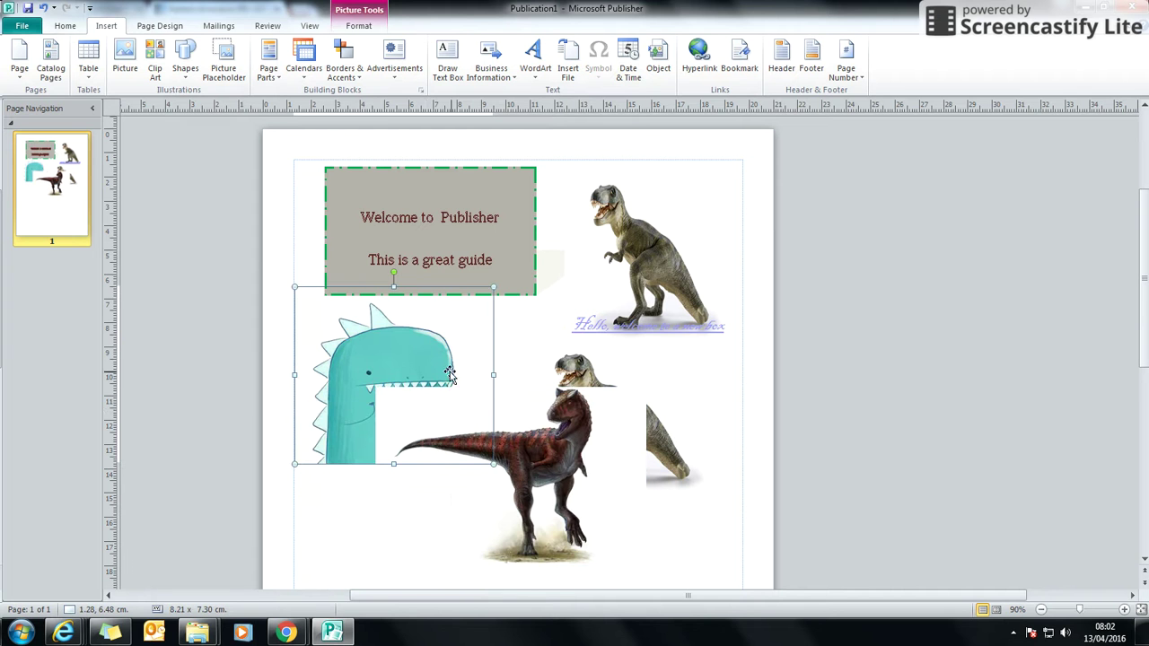
pyautogui.moveTo(449, 375); pyautogui.dragTo(395, 280)
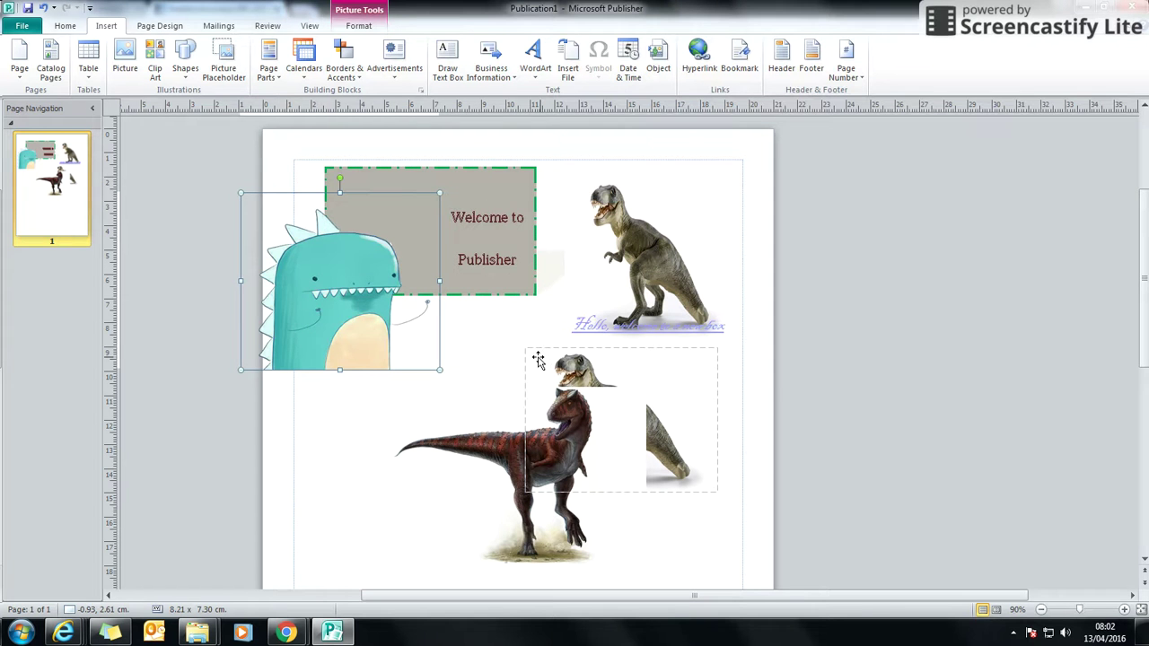
pyautogui.moveTo(357, 312); pyautogui.dragTo(420, 377)
pyautogui.moveTo(561, 420); pyautogui.dragTo(533, 405)
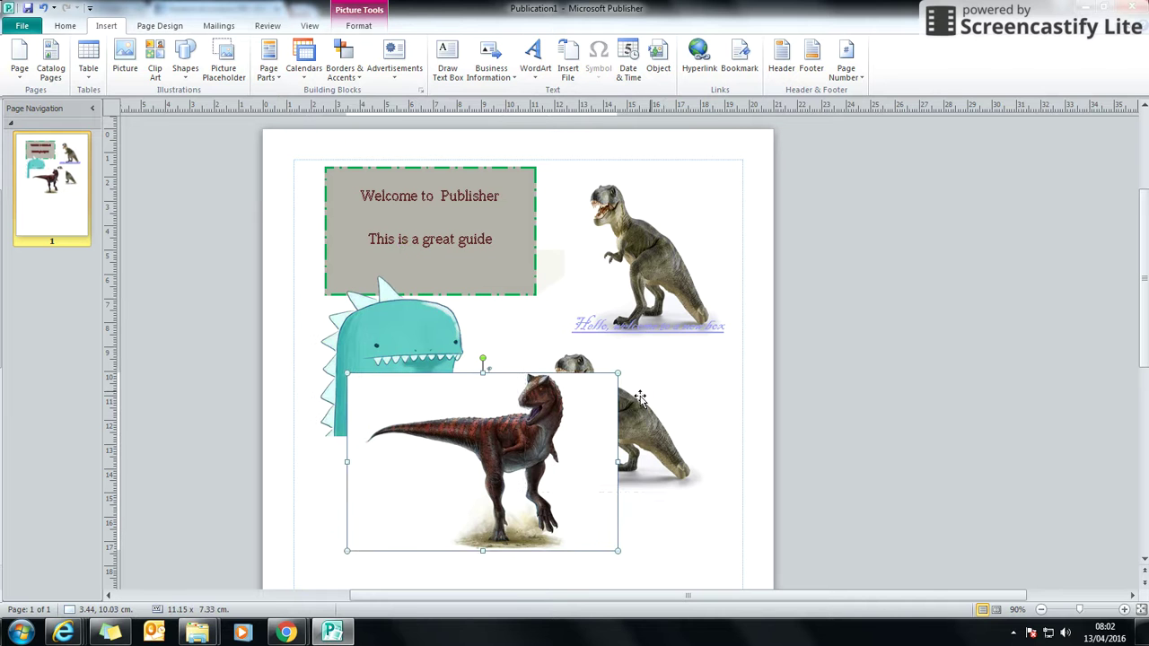
pyautogui.moveTo(662, 379); pyautogui.dragTo(673, 332)
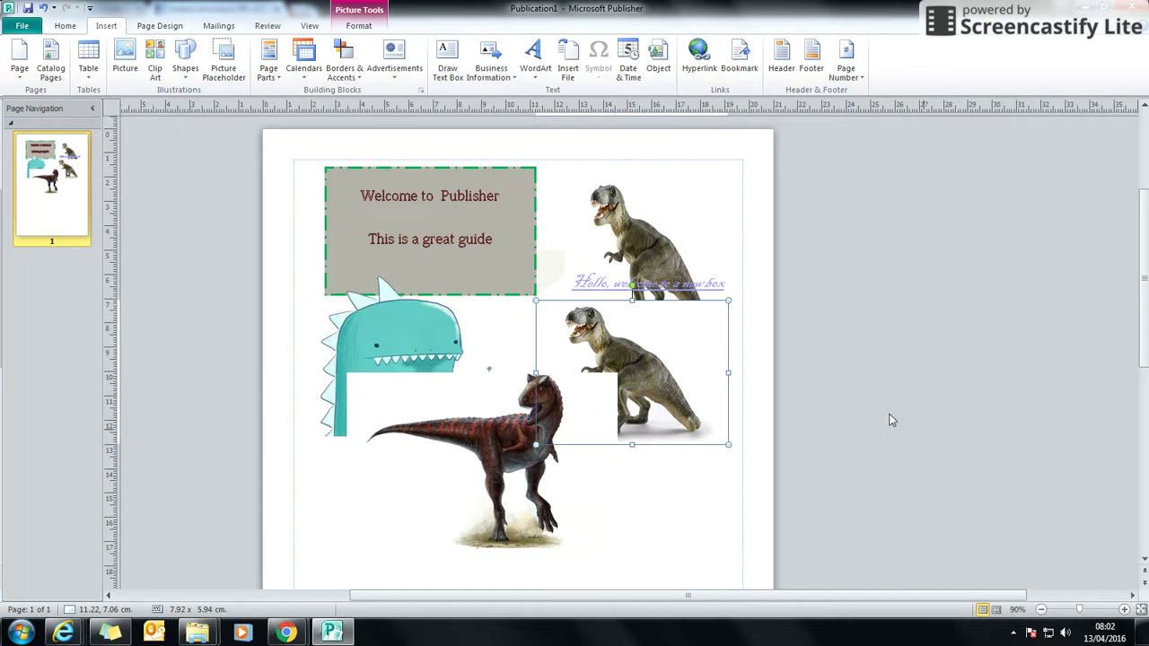
pyautogui.click(1124, 610)
# Zoom to 130% and raise the red dinosaur to 4.17, 6.48 cm, then show Picture Tools Format.
pyautogui.click(1124, 610)
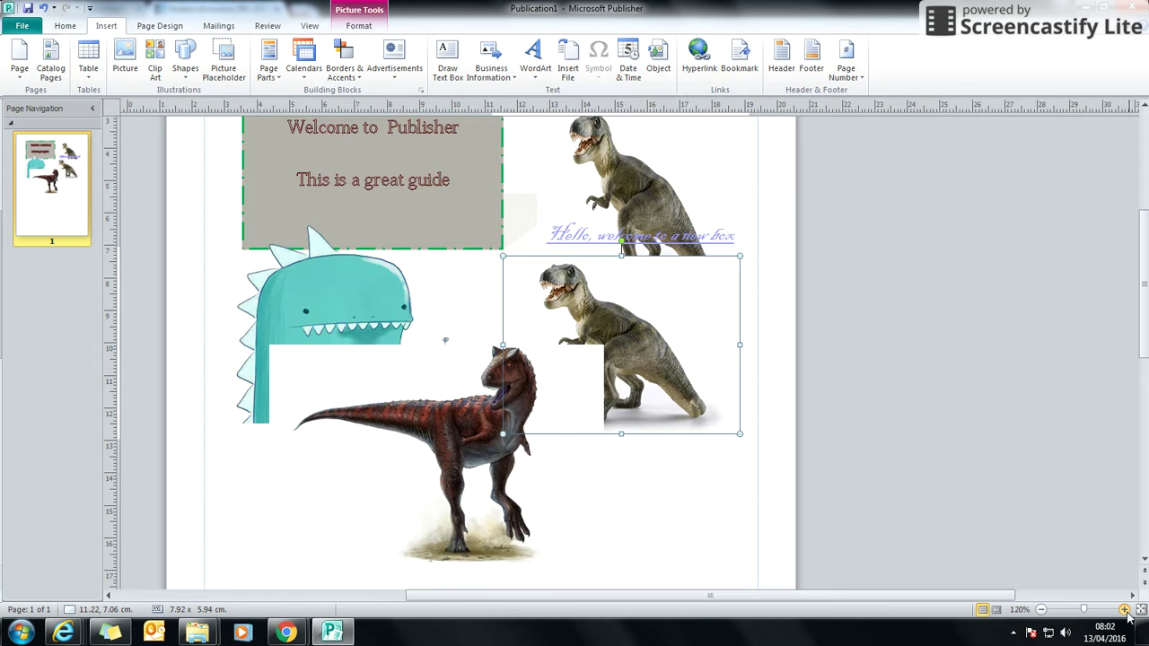
pyautogui.click(1124, 609)
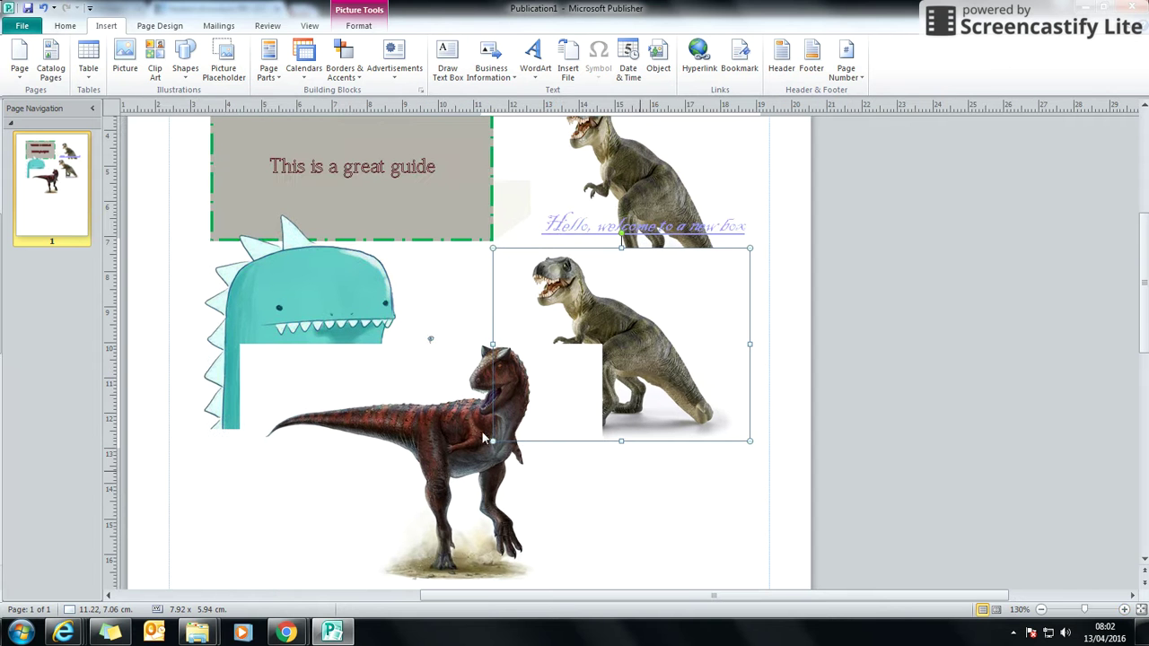
pyautogui.moveTo(382, 344); pyautogui.dragTo(418, 286)
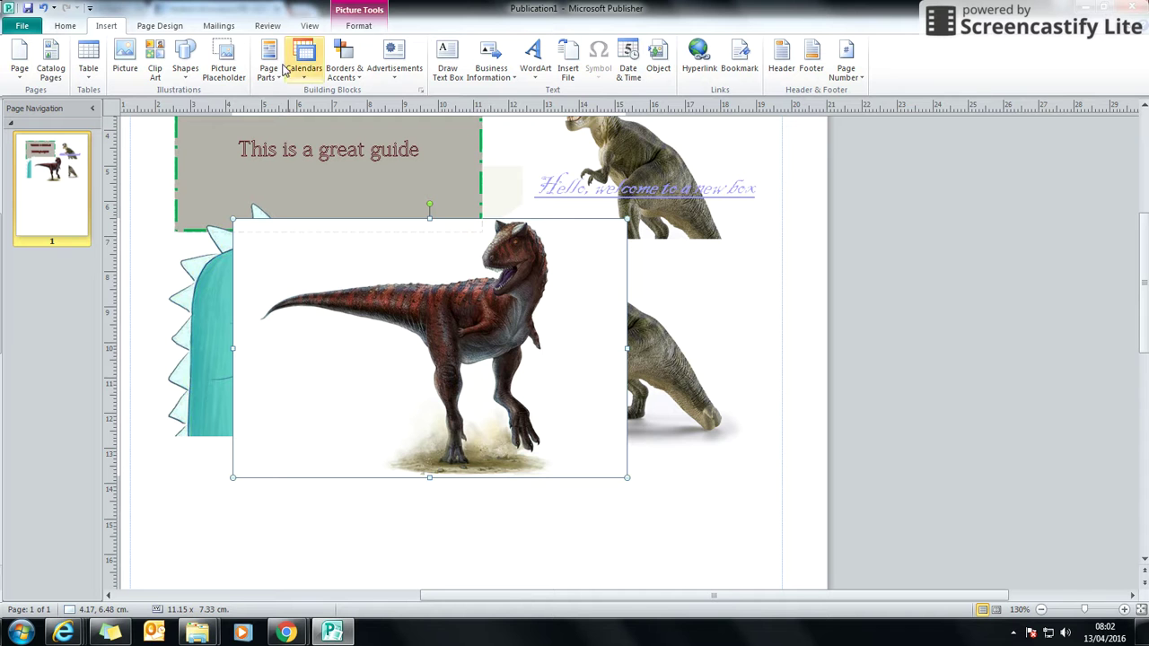
pyautogui.click(359, 26)
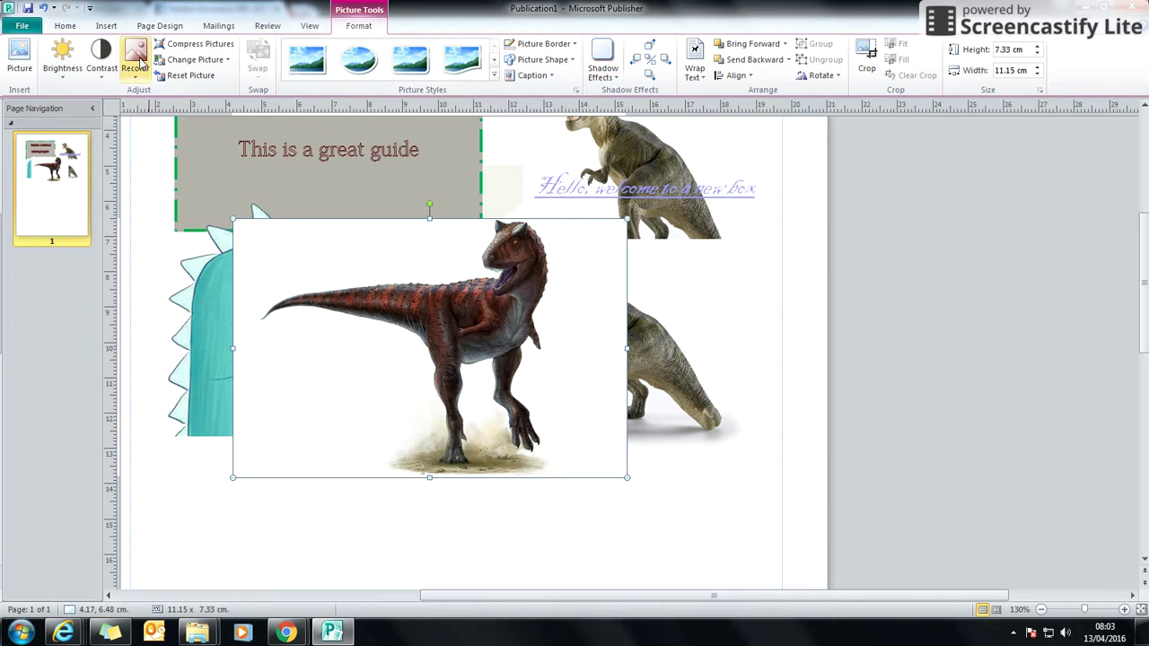
# Add a drop shadow to the red dinosaur picture.
pyautogui.click(614, 77)
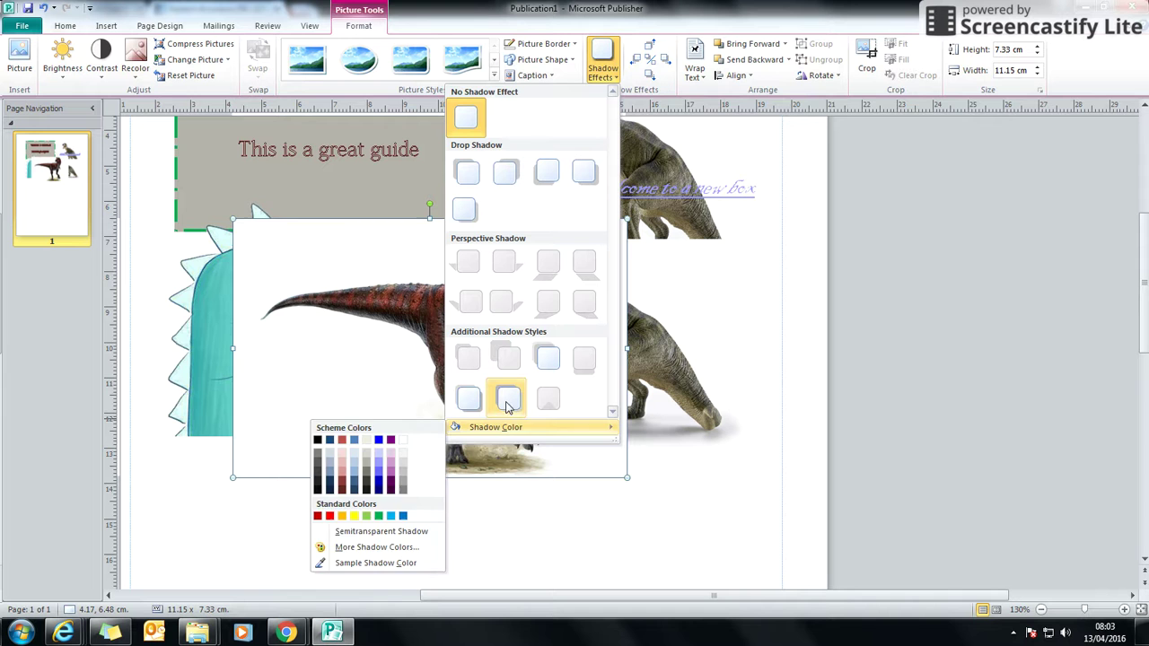
pyautogui.click(502, 174)
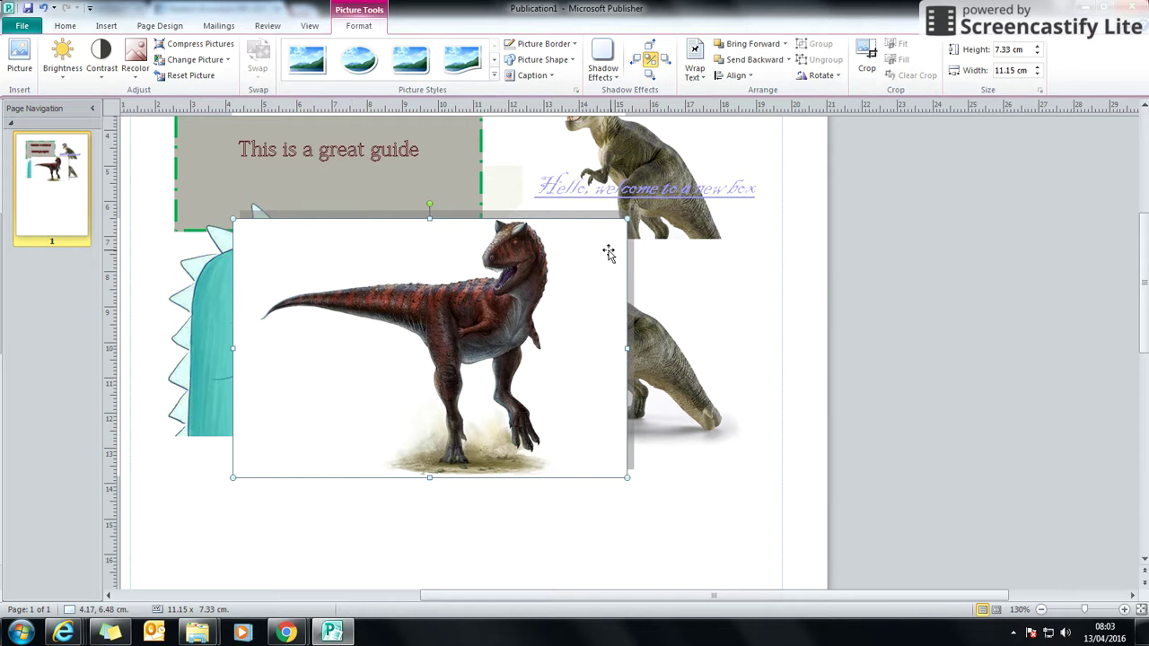
pyautogui.moveTo(592, 230); pyautogui.dragTo(514, 108)
# Apply the dashed black oval picture style, keeping the dinosaur's original colours.
pyautogui.click(492, 80)
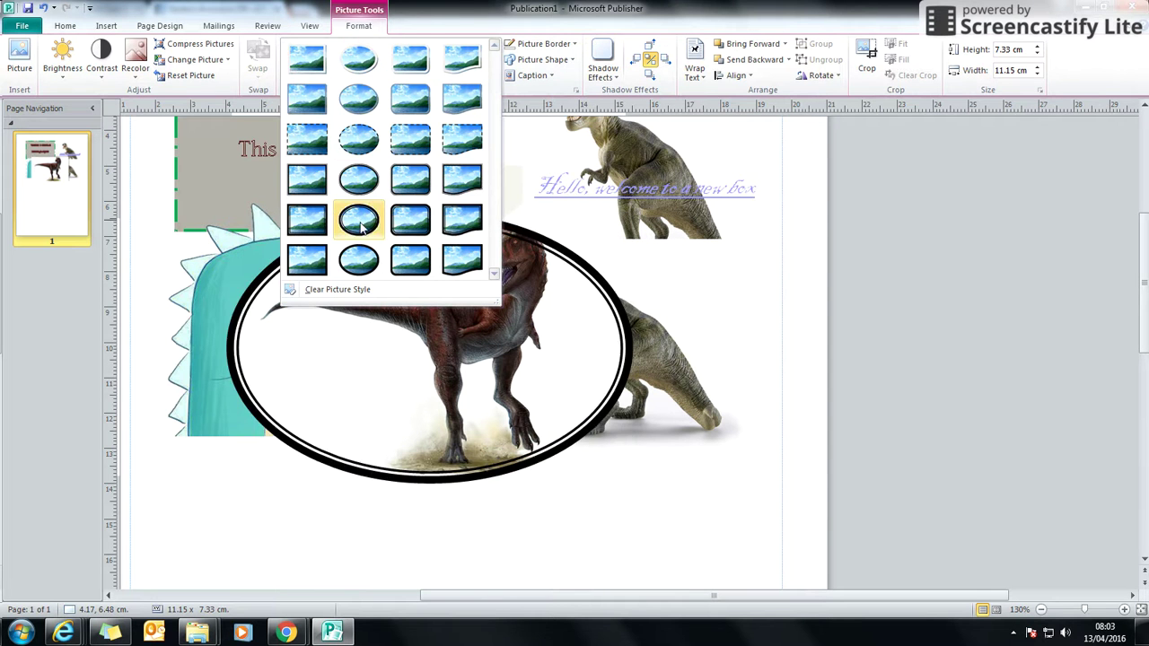
pyautogui.click(361, 137)
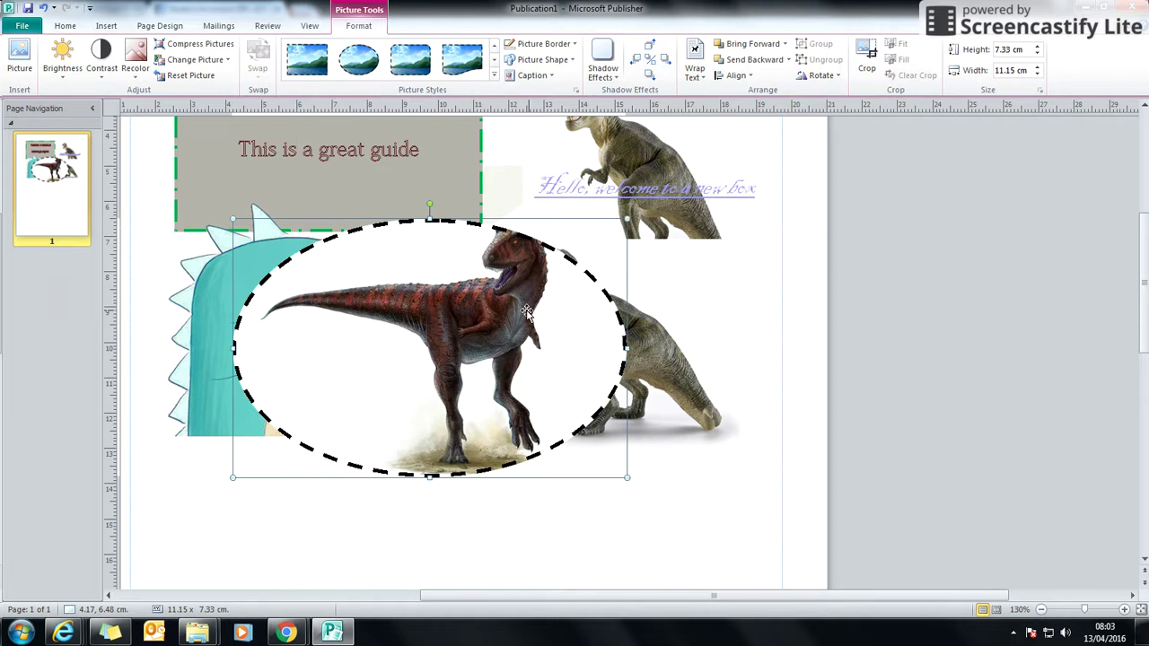
pyautogui.click(135, 73)
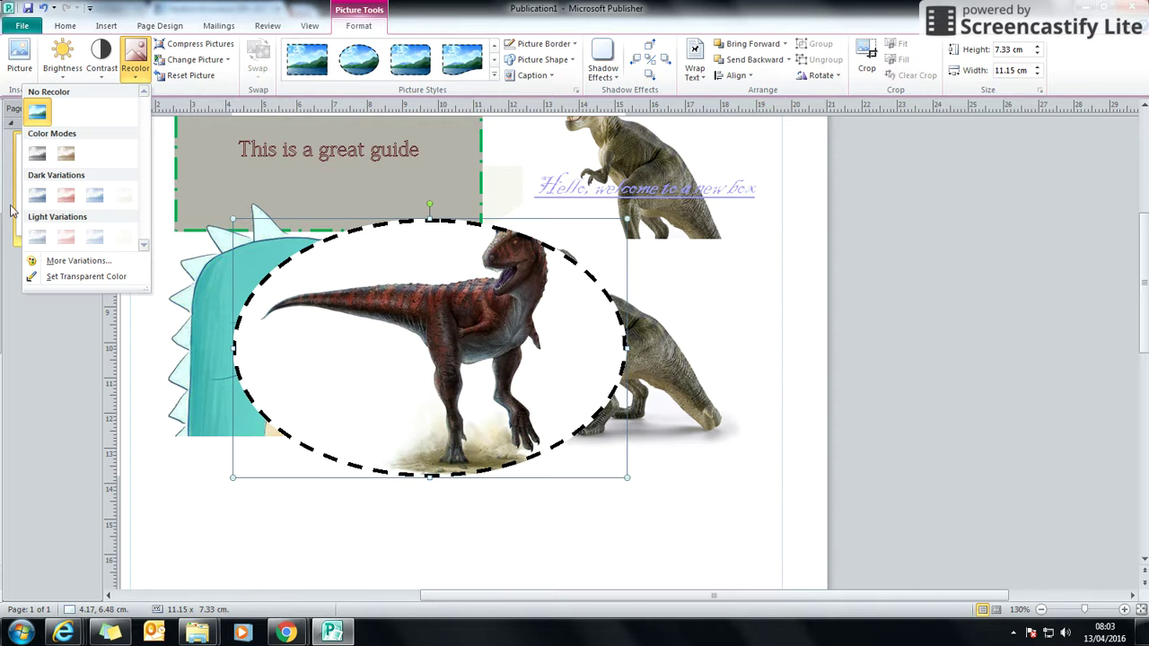
pyautogui.click(79, 79)
pyautogui.click(62, 83)
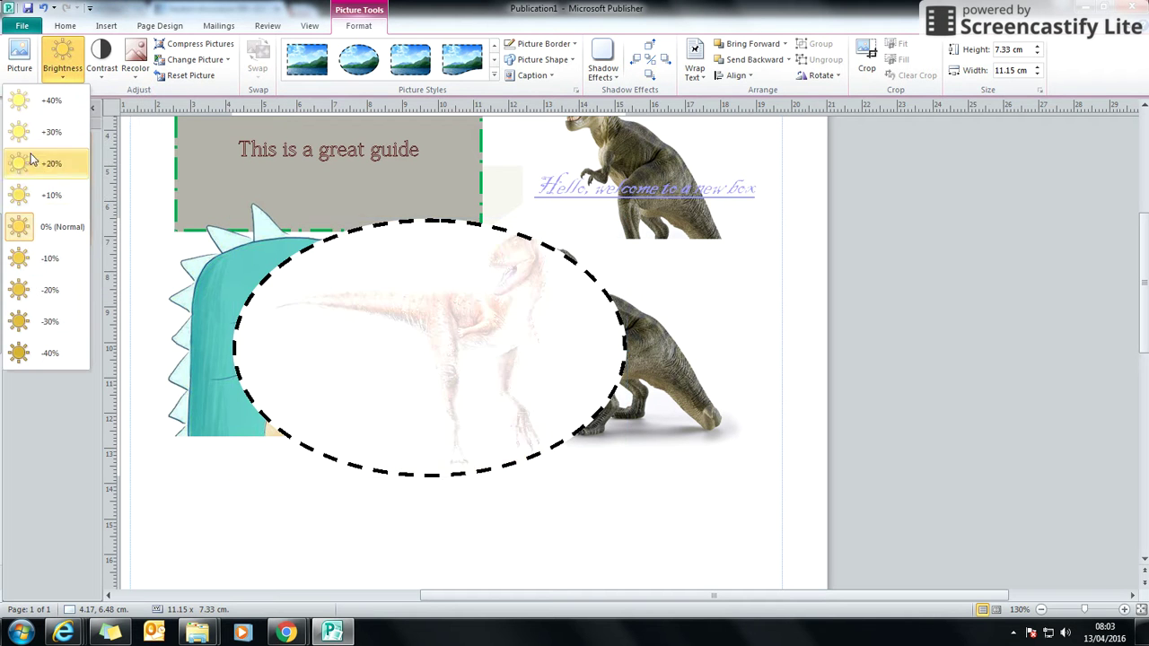
# Clear the dashed oval picture style, leaving brightness and contrast untouched.
pyautogui.click(101, 70)
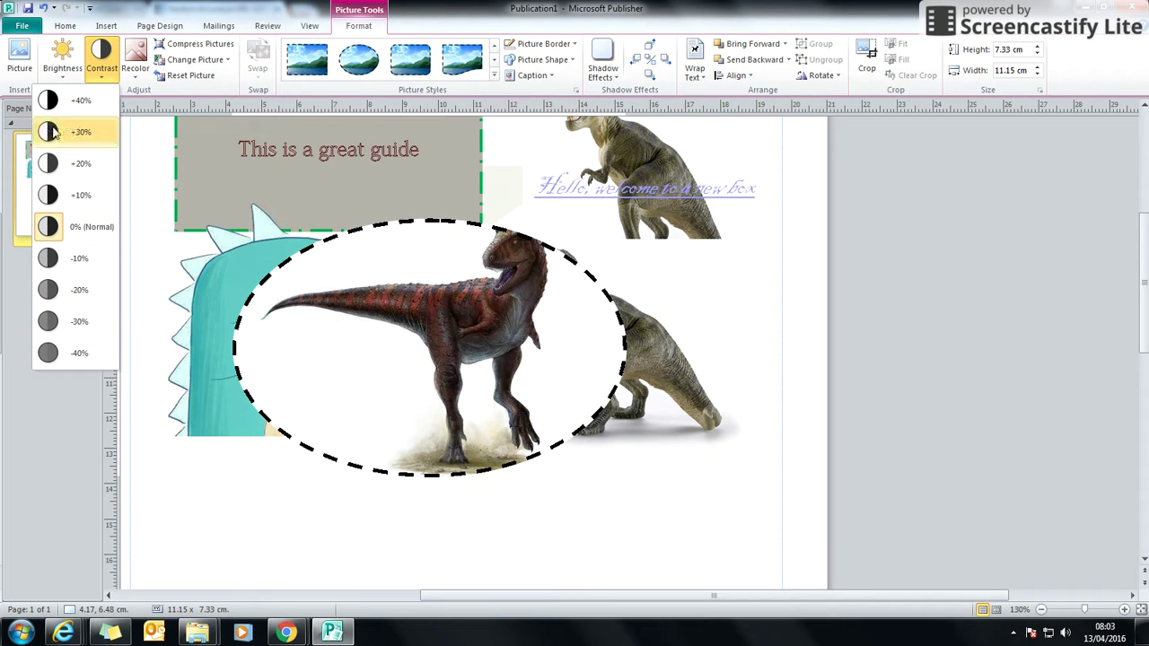
pyautogui.click(467, 7)
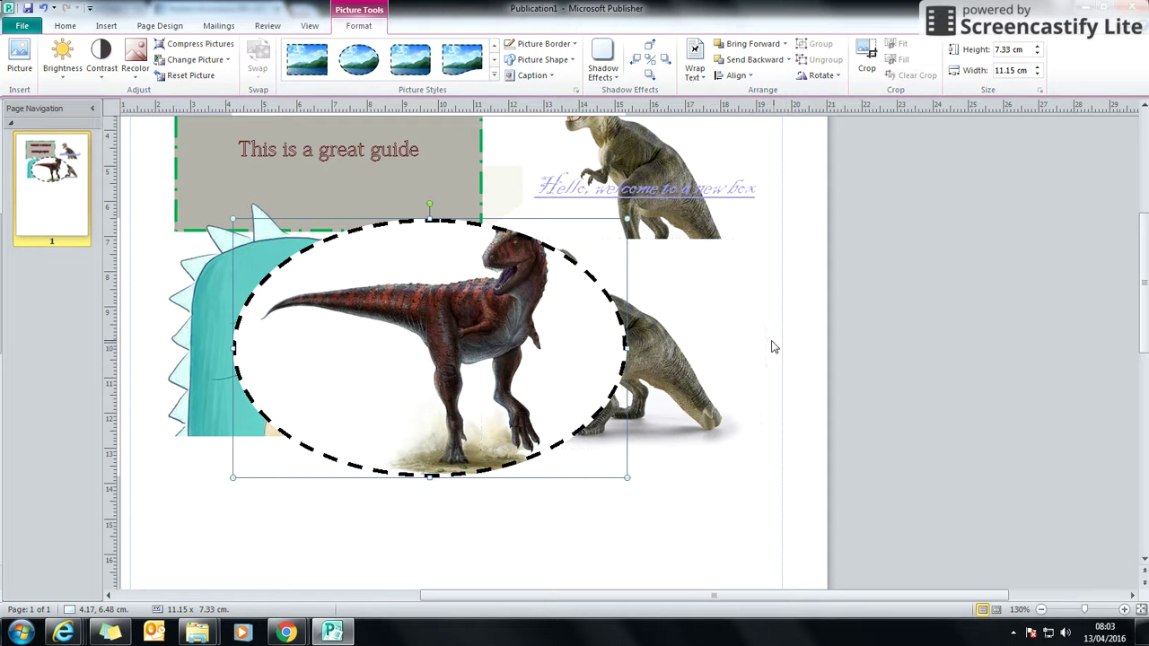
pyautogui.click(494, 75)
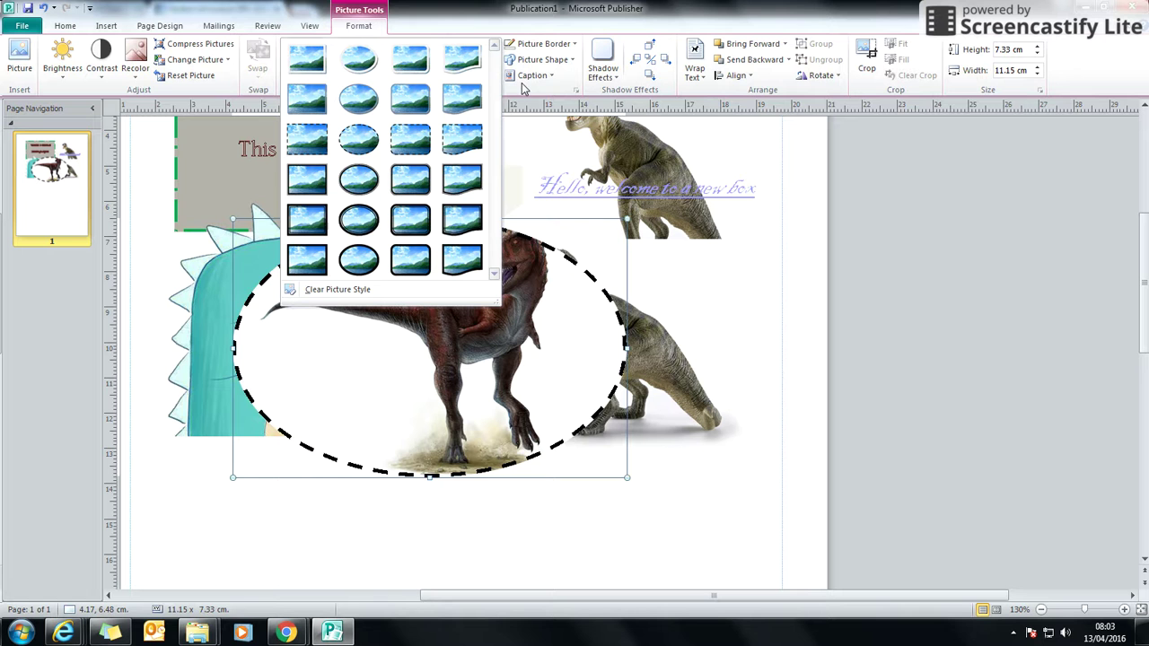
pyautogui.click(366, 295)
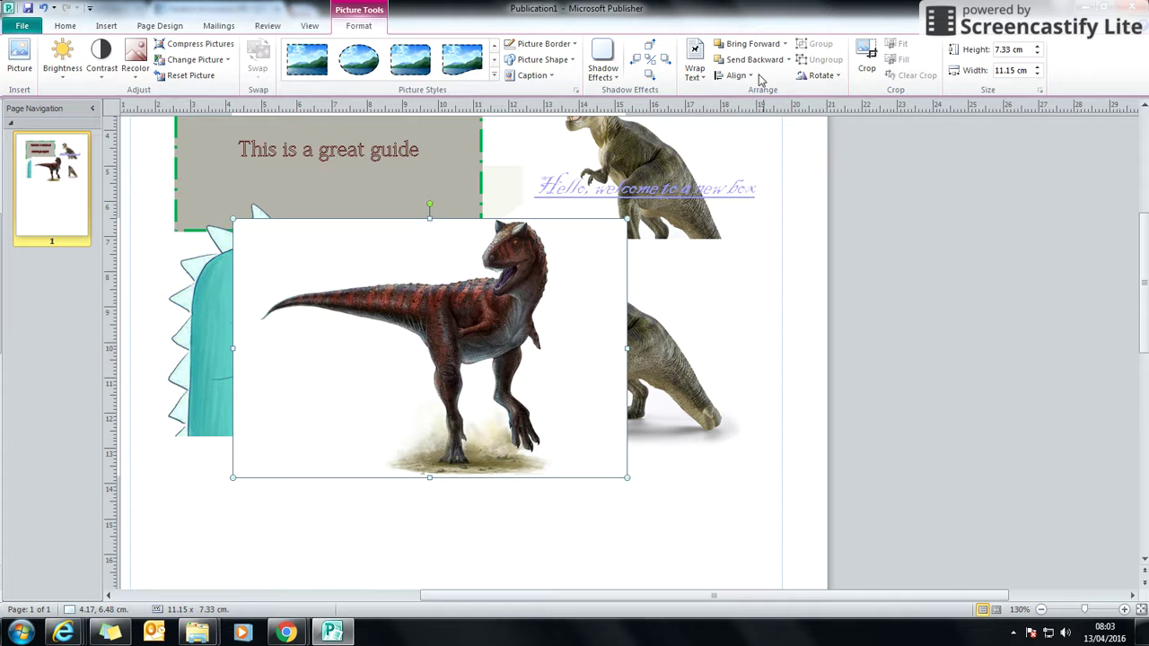
# Crop the left, bottom and right of the red dinosaur to a 2.52 × 2.75 cm head.
pyautogui.click(867, 59)
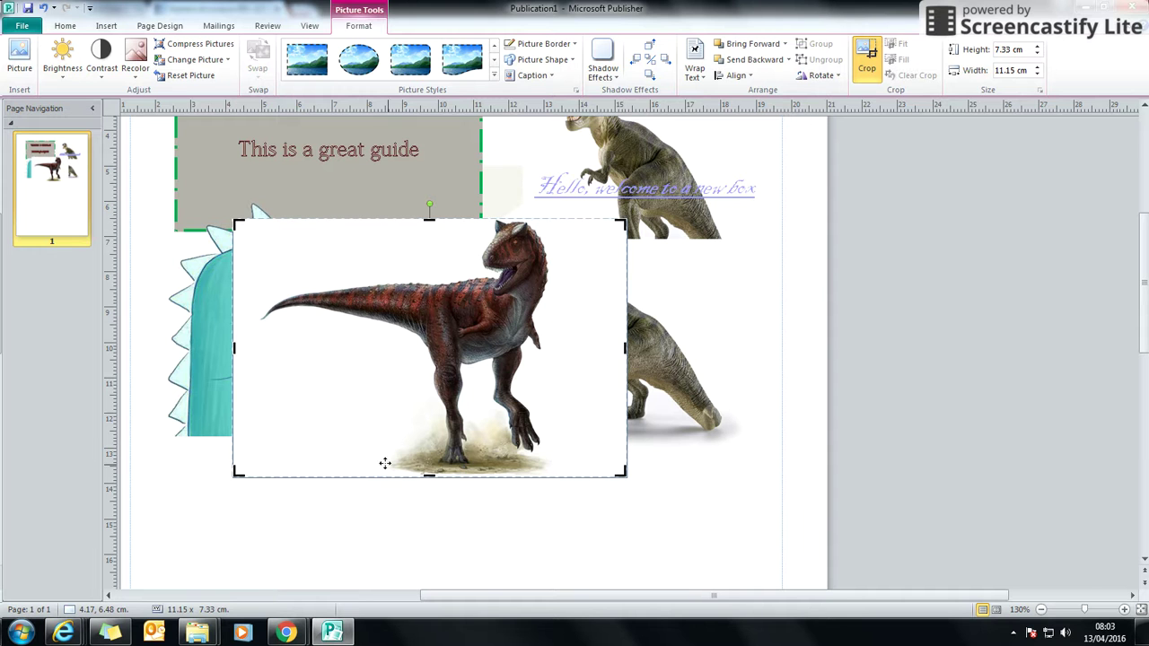
pyautogui.moveTo(235, 350); pyautogui.dragTo(355, 360)
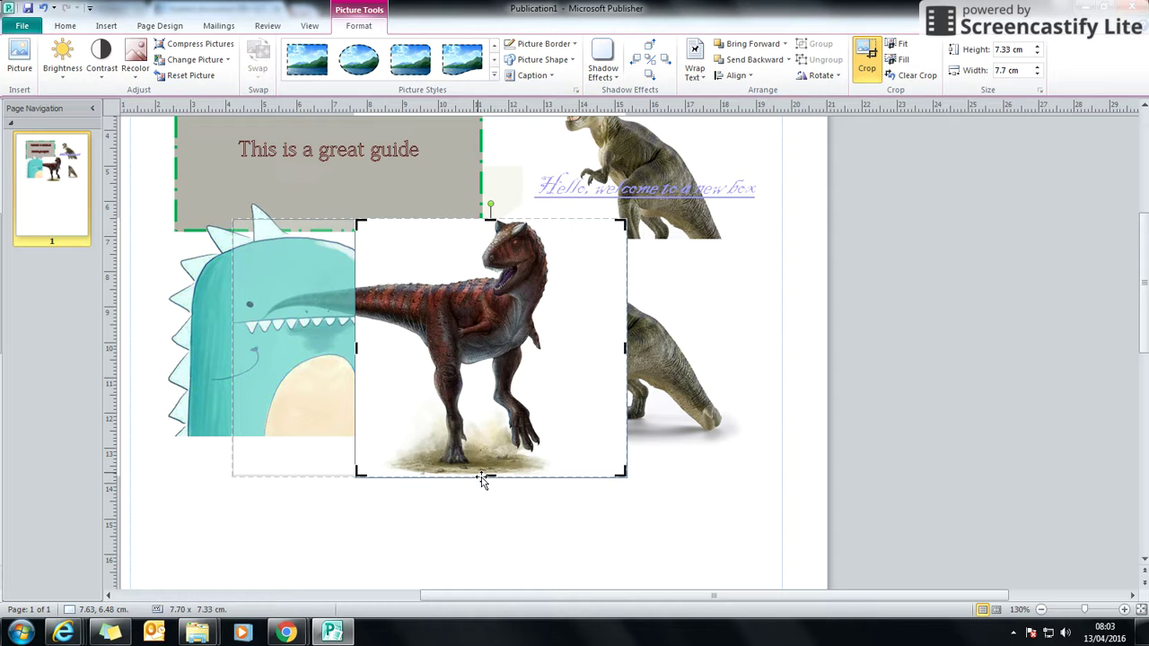
pyautogui.moveTo(482, 478); pyautogui.dragTo(485, 318)
pyautogui.moveTo(624, 269); pyautogui.dragTo(557, 268)
pyautogui.moveTo(359, 226); pyautogui.dragTo(474, 229)
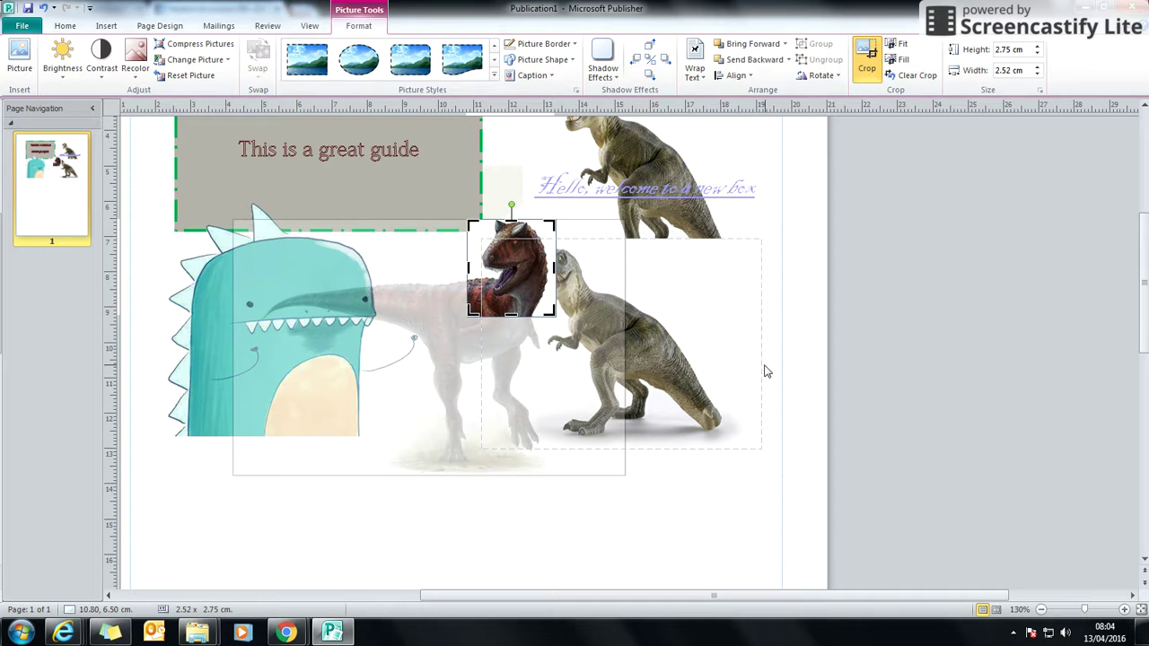
# Finish the crop and move the dinosaur head down and to the left.
pyautogui.click(743, 532)
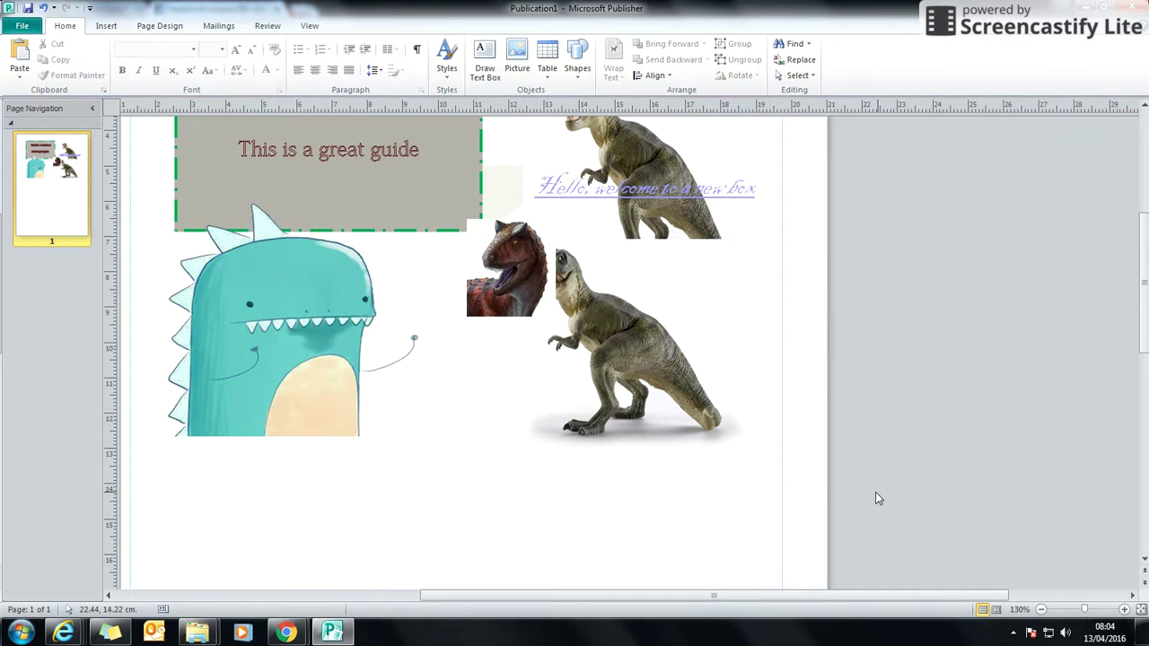
pyautogui.click(520, 261)
pyautogui.moveTo(496, 249); pyautogui.dragTo(465, 308)
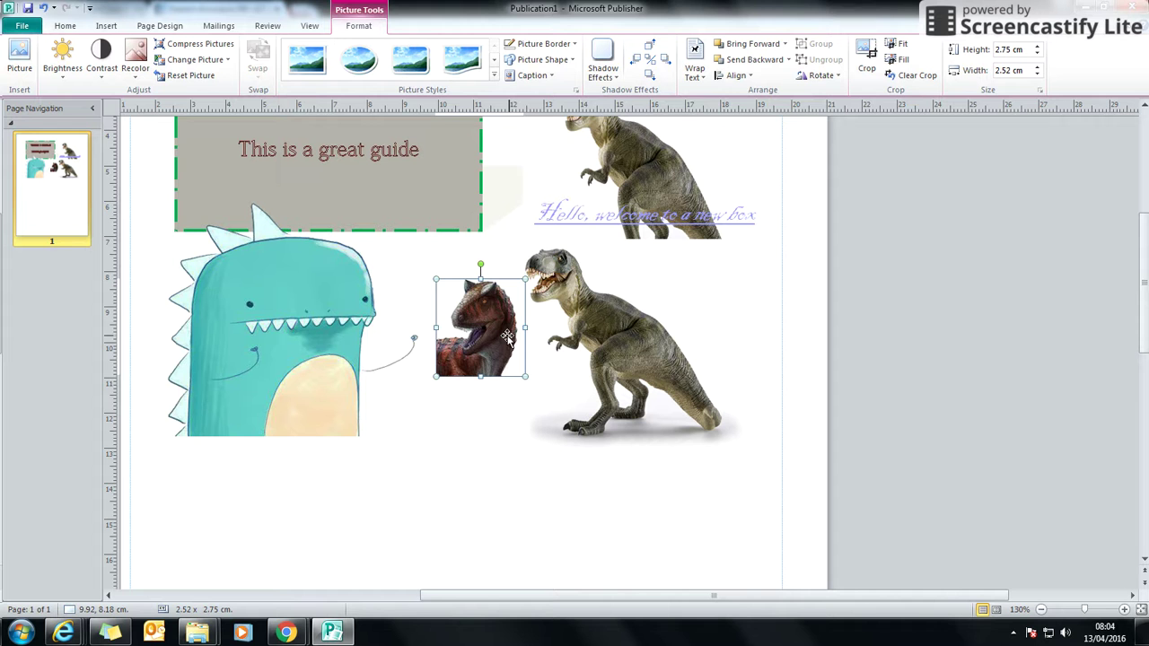
pyautogui.moveTo(504, 334); pyautogui.dragTo(447, 335)
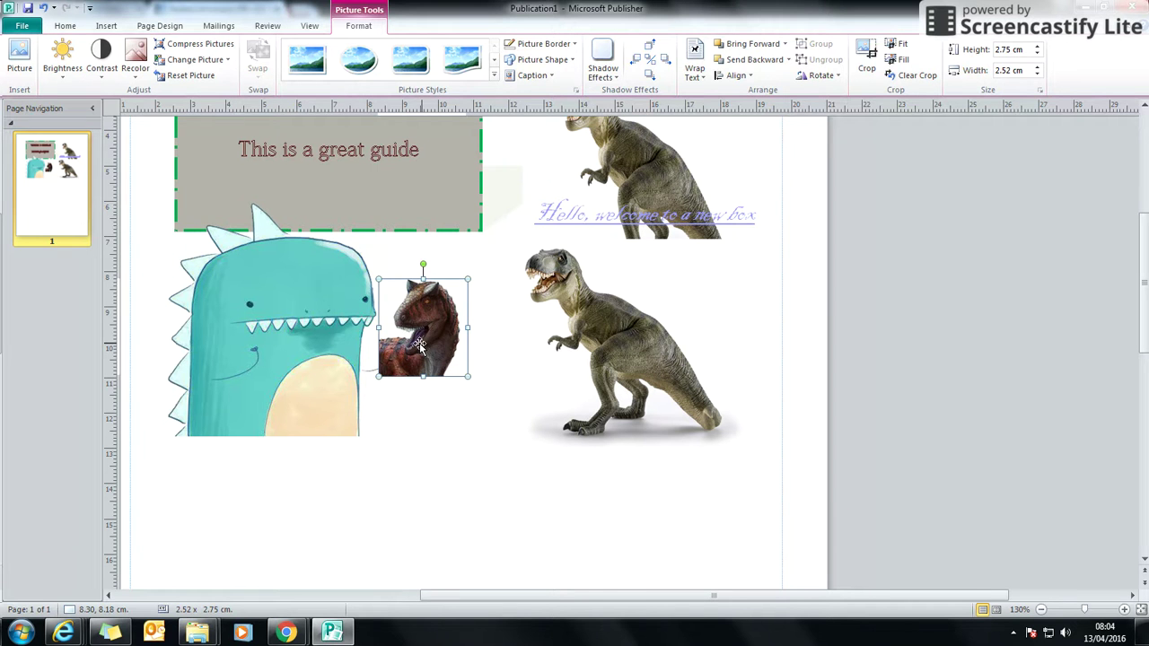
pyautogui.moveTo(419, 344); pyautogui.dragTo(445, 326)
# Place the dinosaur head on the welcome box's lower-right corner at 9.19, 6.35 cm.
pyautogui.scroll(3, 516, 410)
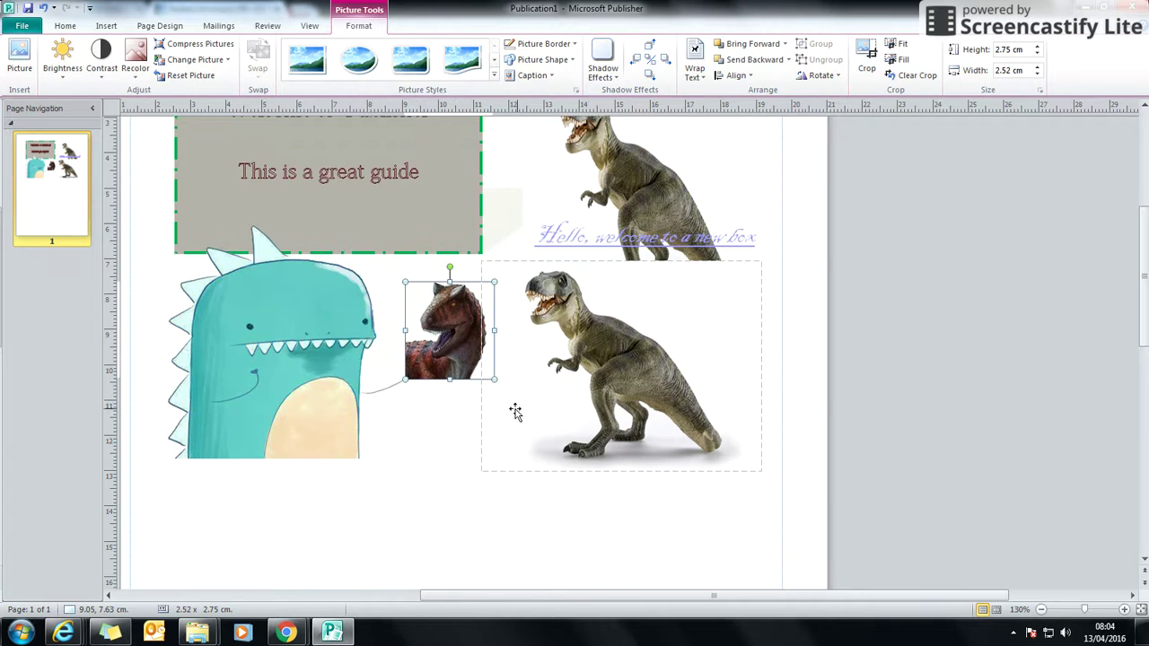
pyautogui.moveTo(337, 430); pyautogui.dragTo(325, 305)
pyautogui.moveTo(271, 368); pyautogui.dragTo(275, 487)
pyautogui.click(447, 418)
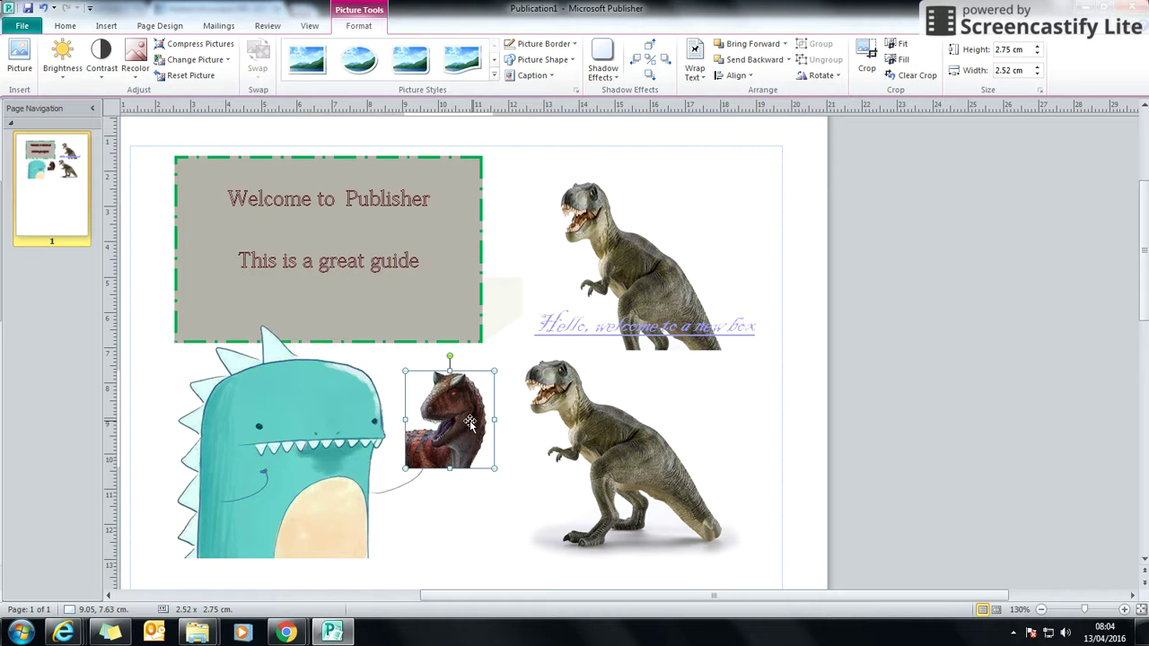
pyautogui.moveTo(447, 418); pyautogui.dragTo(482, 408)
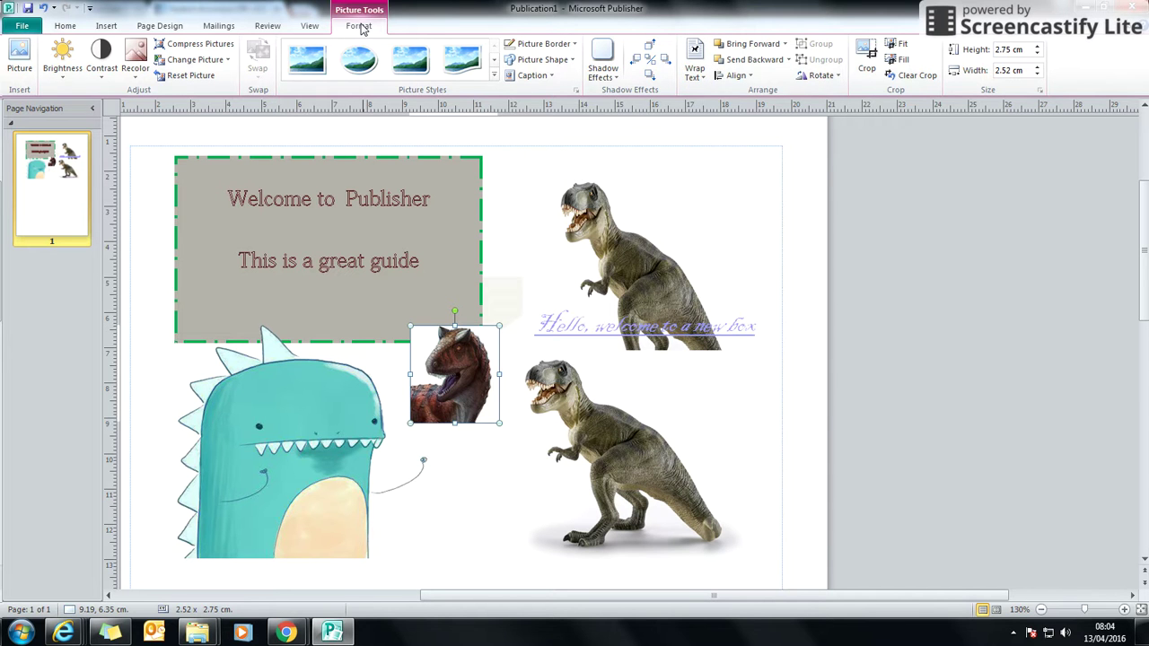
# Move the dinosaur head into the welcome box and try None, then Square wrapping.
pyautogui.click(692, 76)
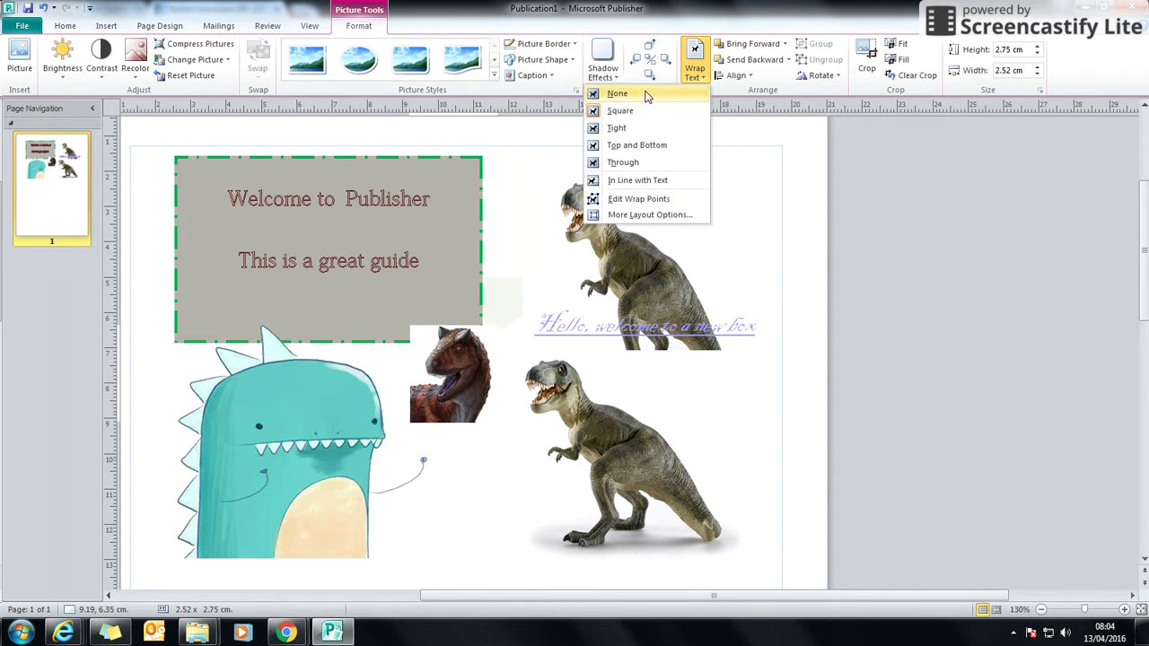
pyautogui.click(645, 97)
pyautogui.moveTo(482, 402); pyautogui.dragTo(369, 314)
pyautogui.click(694, 63)
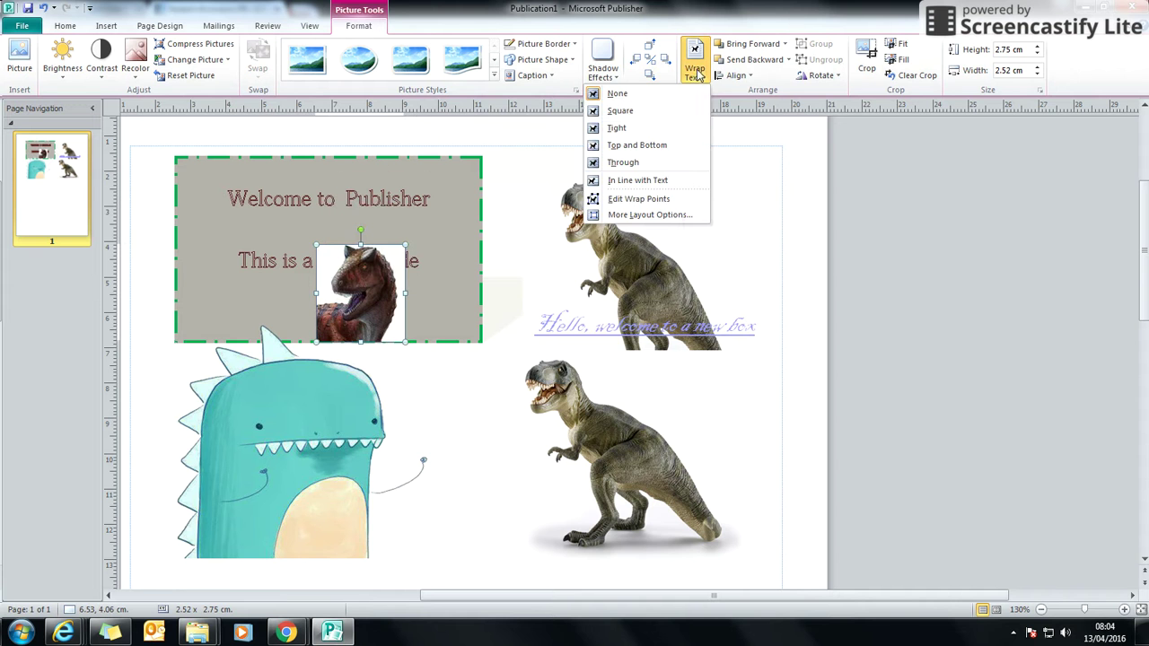
pyautogui.click(679, 113)
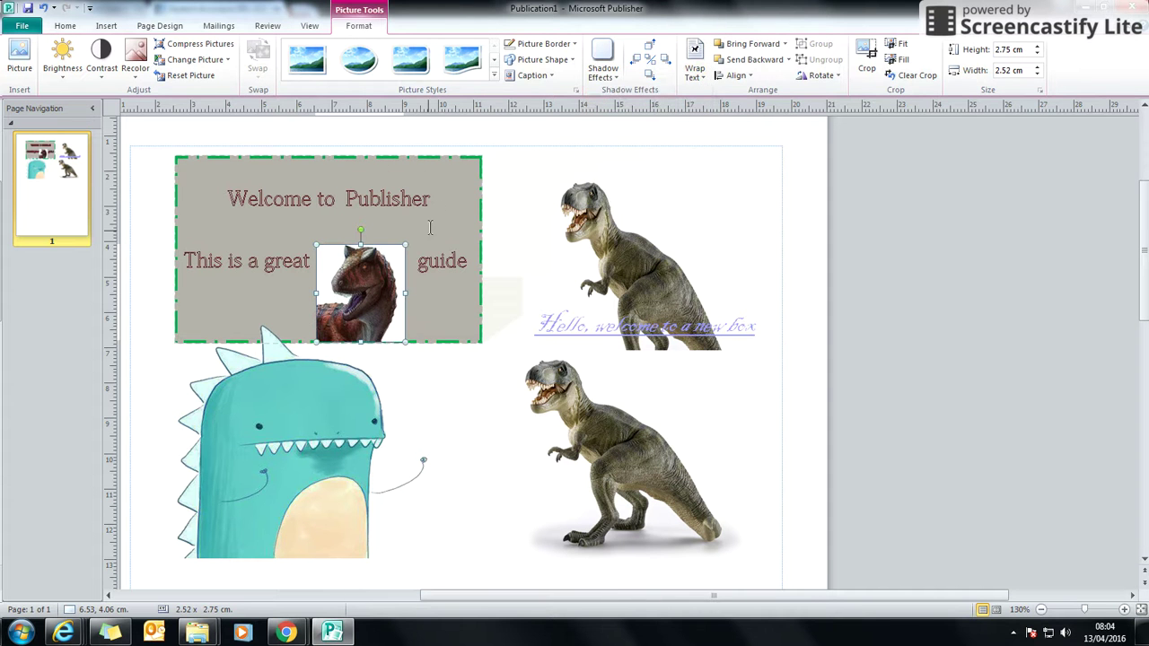
pyautogui.moveTo(380, 291); pyautogui.dragTo(338, 262)
pyautogui.moveTo(328, 264); pyautogui.dragTo(376, 283)
# Try Top and Bottom, then Through wrapping around the heading words.
pyautogui.click(695, 63)
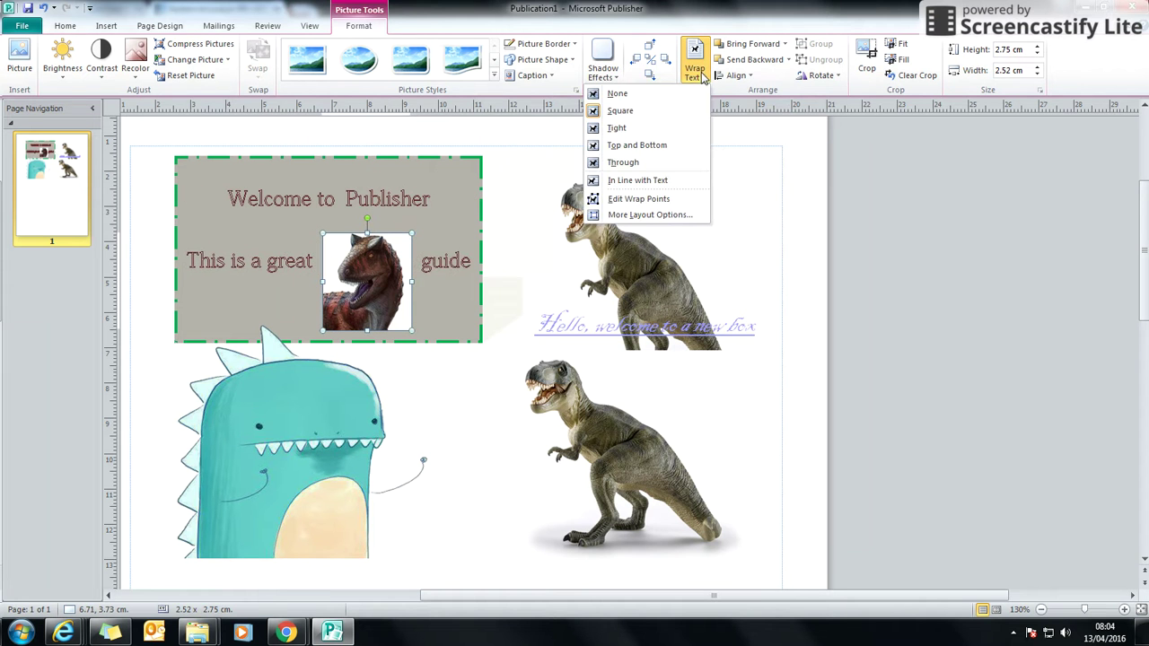
pyautogui.click(671, 157)
pyautogui.moveTo(366, 280); pyautogui.dragTo(345, 262)
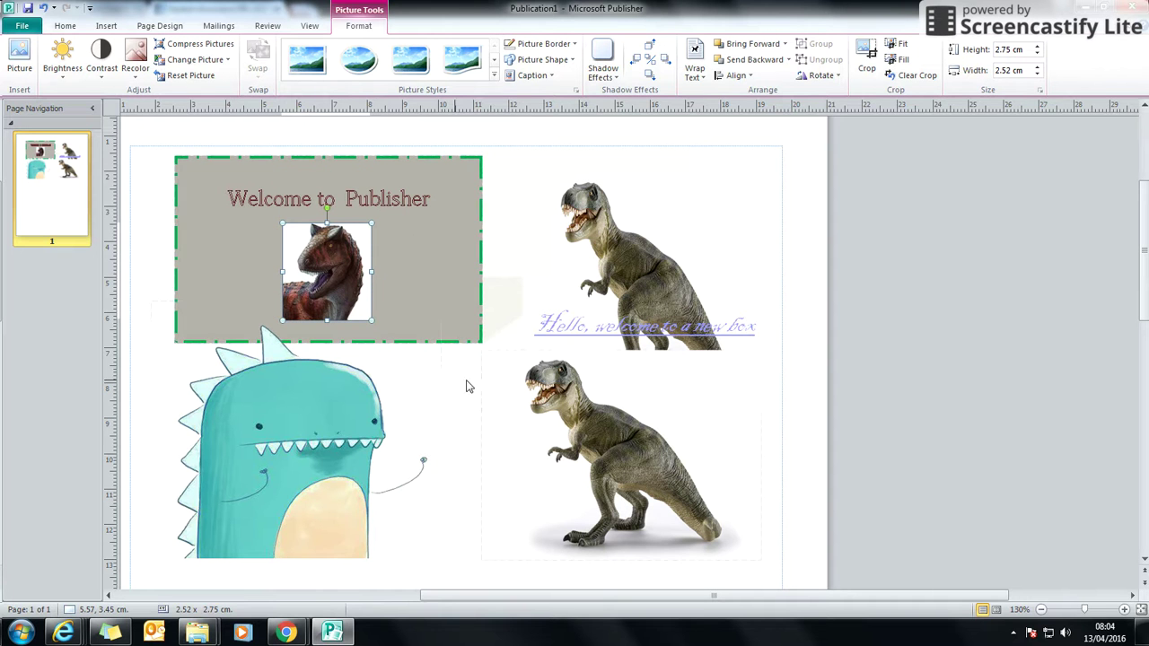
pyautogui.click(703, 70)
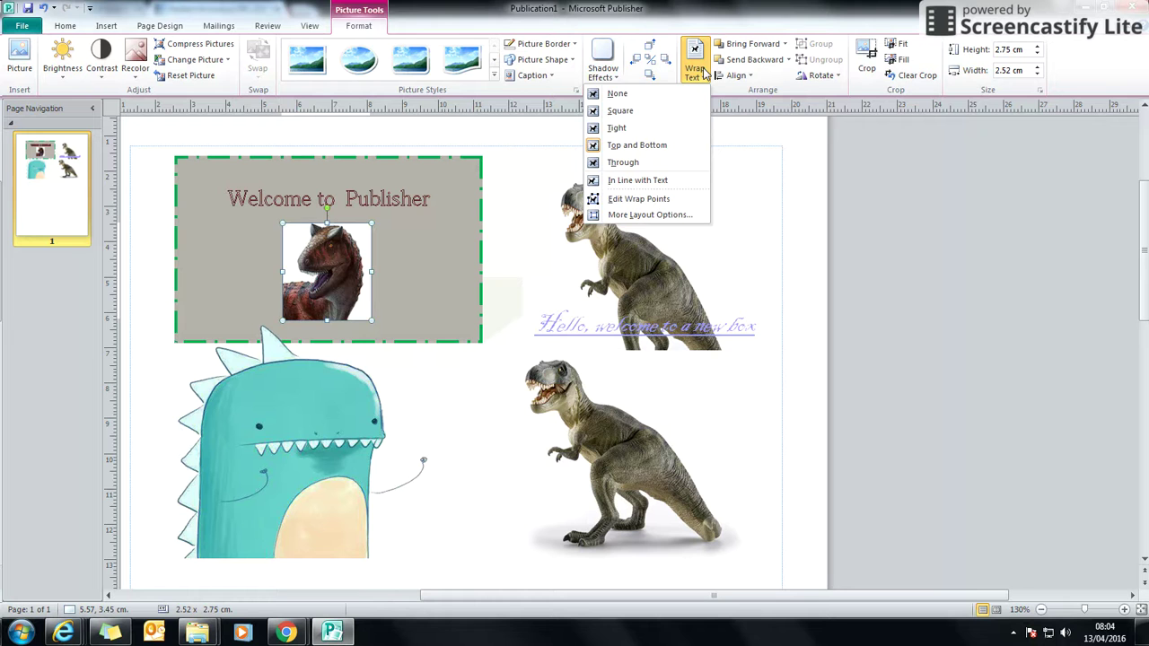
pyautogui.click(669, 161)
pyautogui.moveTo(326, 280); pyautogui.dragTo(367, 251)
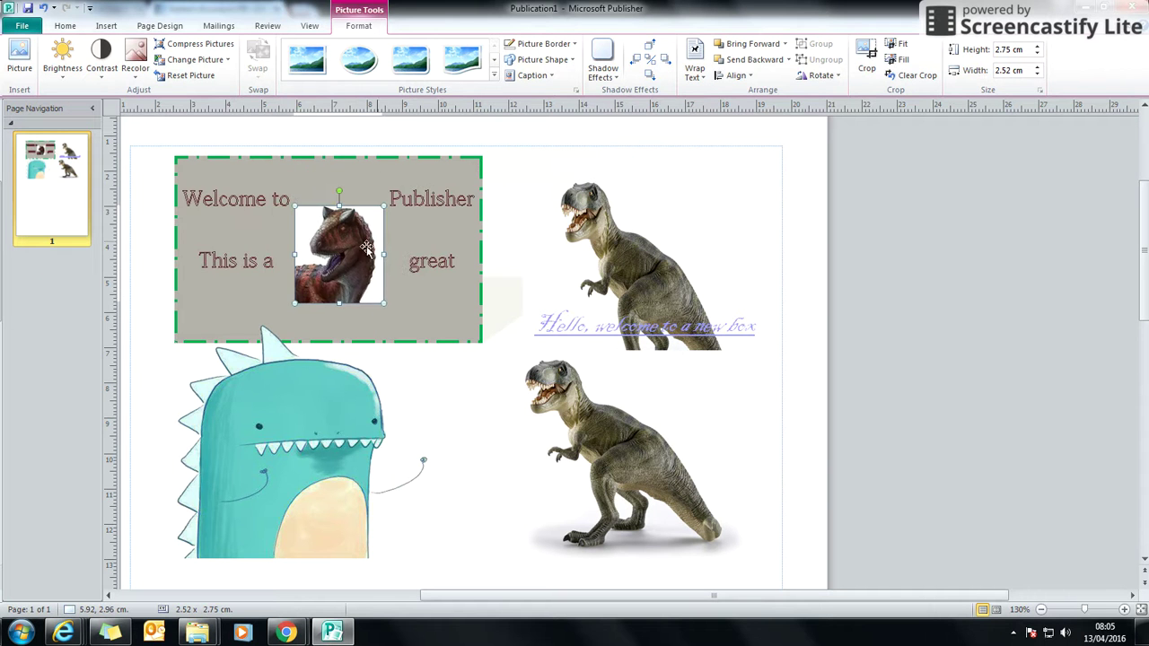
# Set wrapping to None and place the head at the box's right edge, 9.70, 3.55 cm.
pyautogui.click(694, 72)
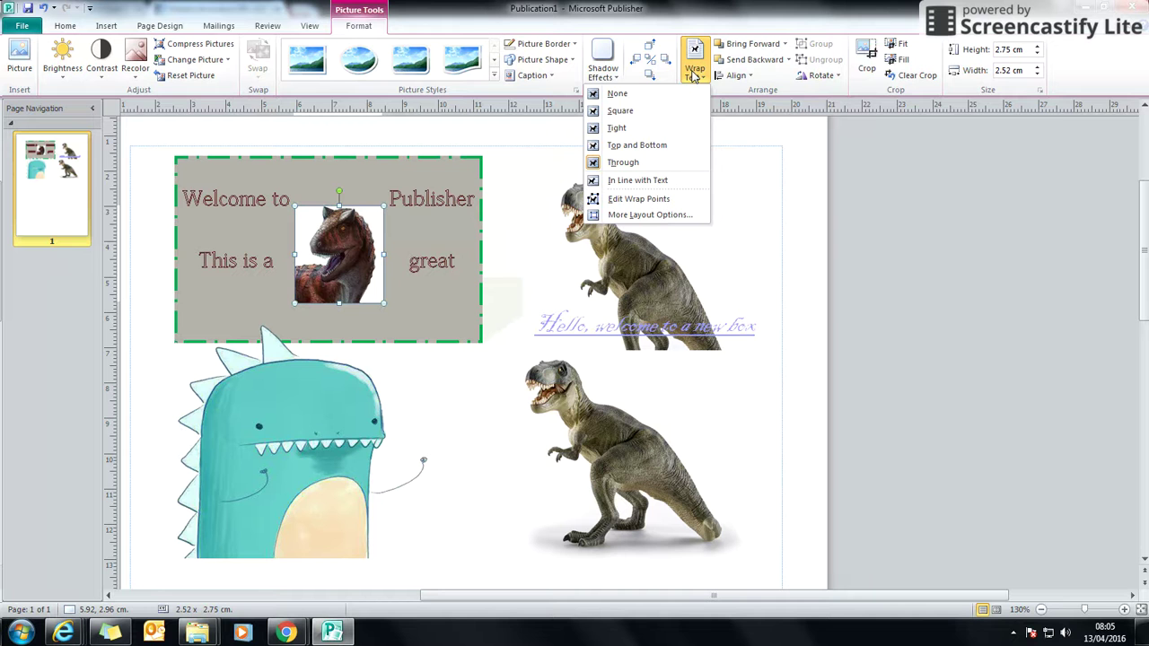
pyautogui.click(617, 93)
pyautogui.moveTo(342, 279); pyautogui.dragTo(460, 290)
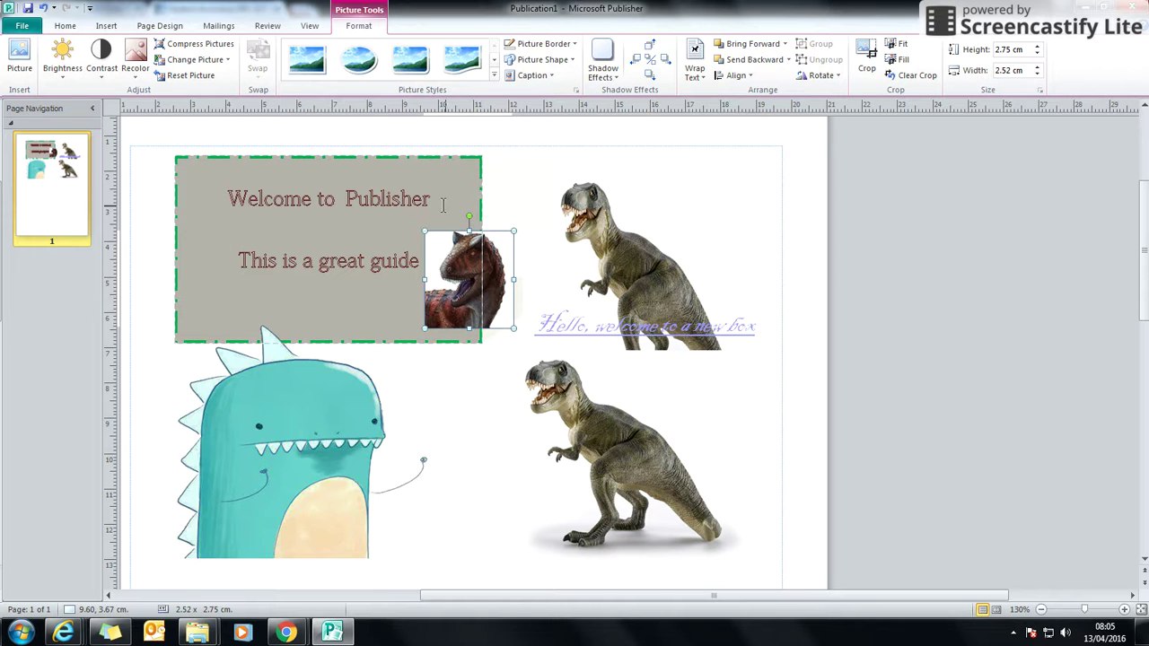
pyautogui.moveTo(467, 279)
pyautogui.mouseDown()
pyautogui.moveTo(379, 265)
pyautogui.moveTo(471, 278)
pyautogui.mouseUp()
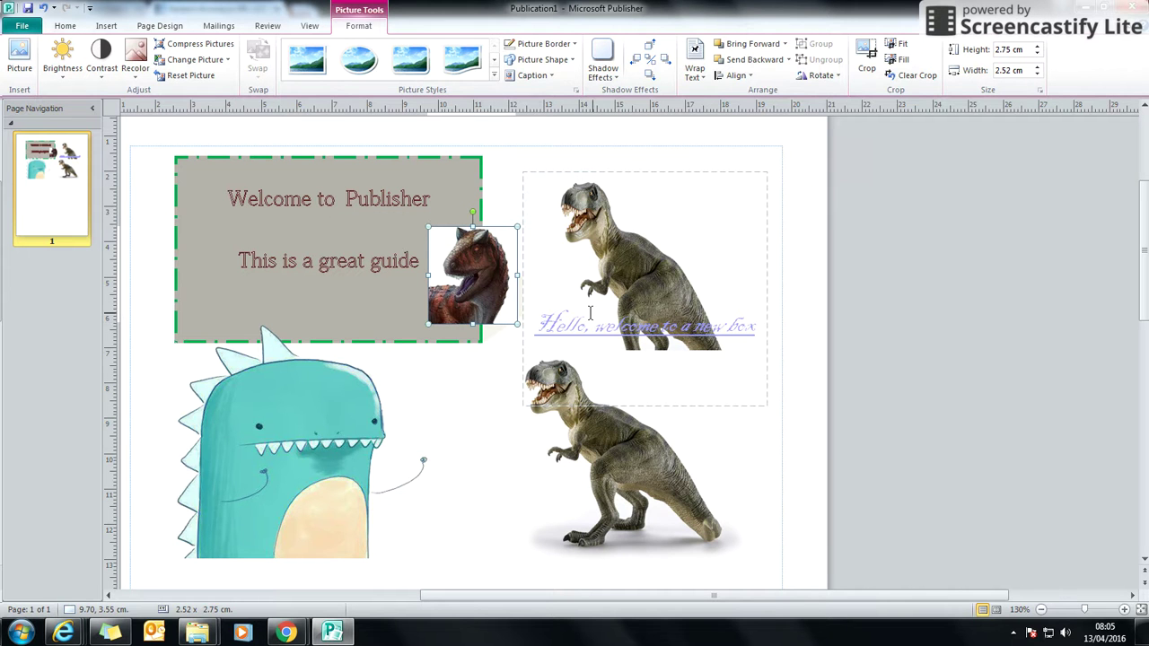
# Show the Picture Border colour palette for the cropped dinosaur head.
pyautogui.click(106, 25)
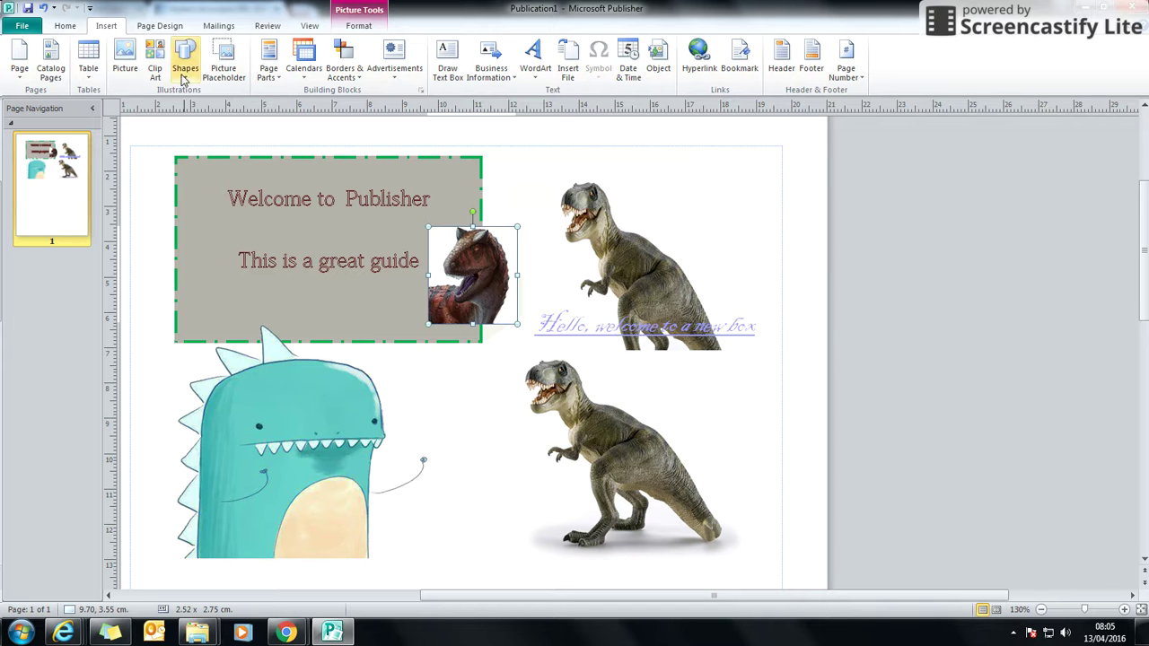
pyautogui.click(376, 28)
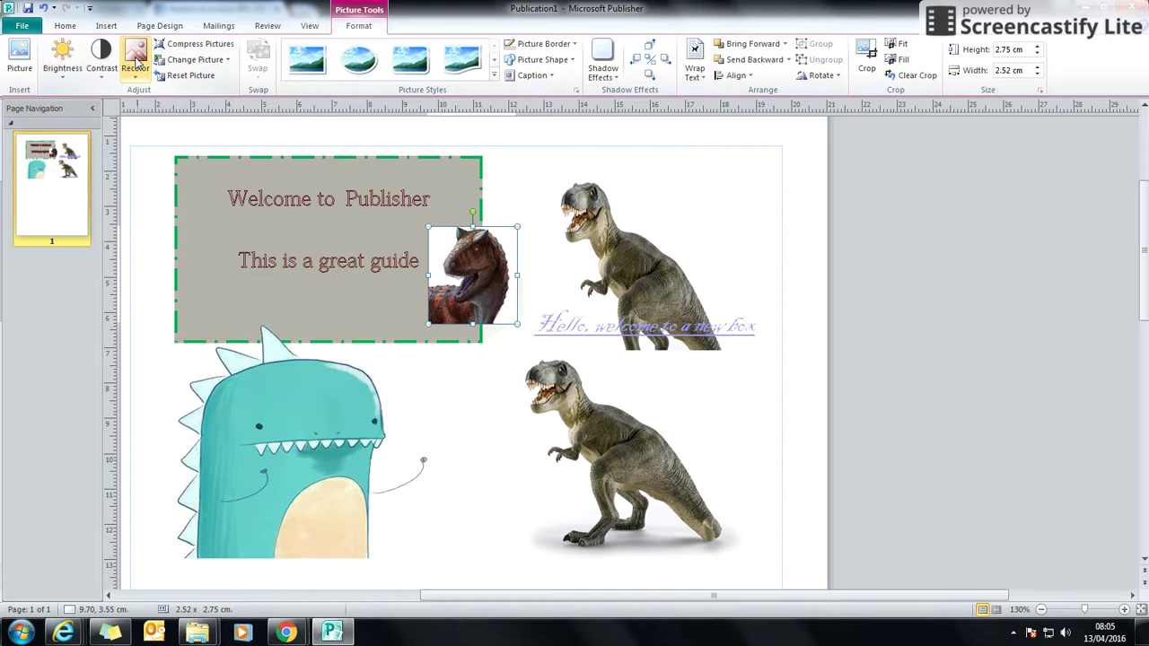
pyautogui.click(493, 76)
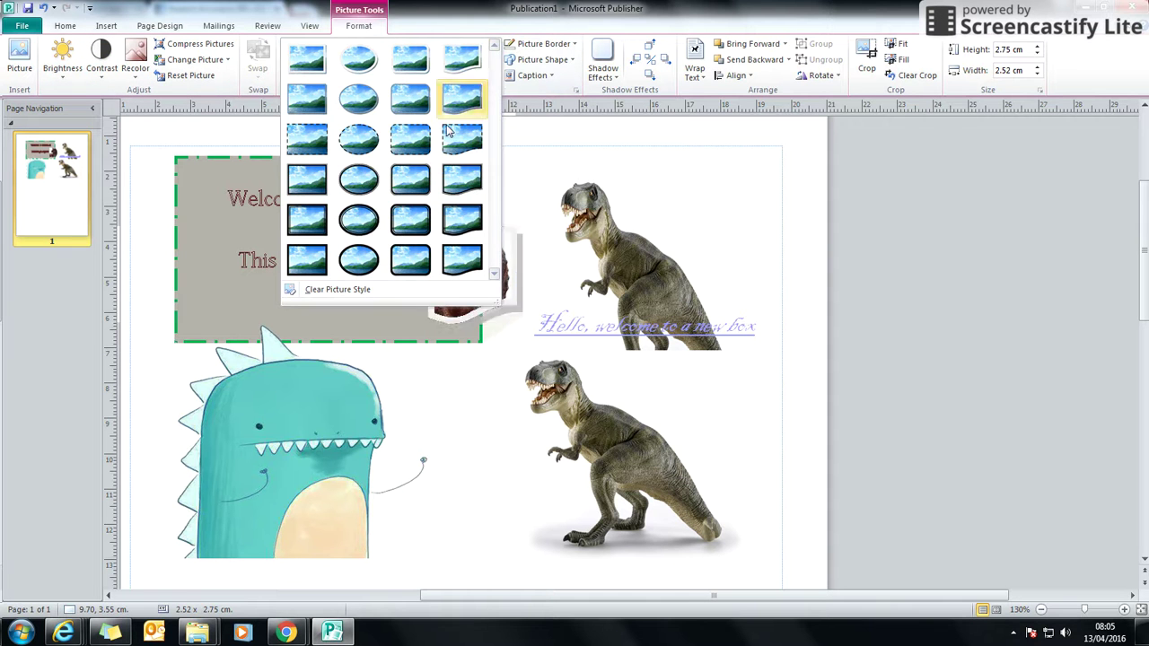
pyautogui.click(440, 22)
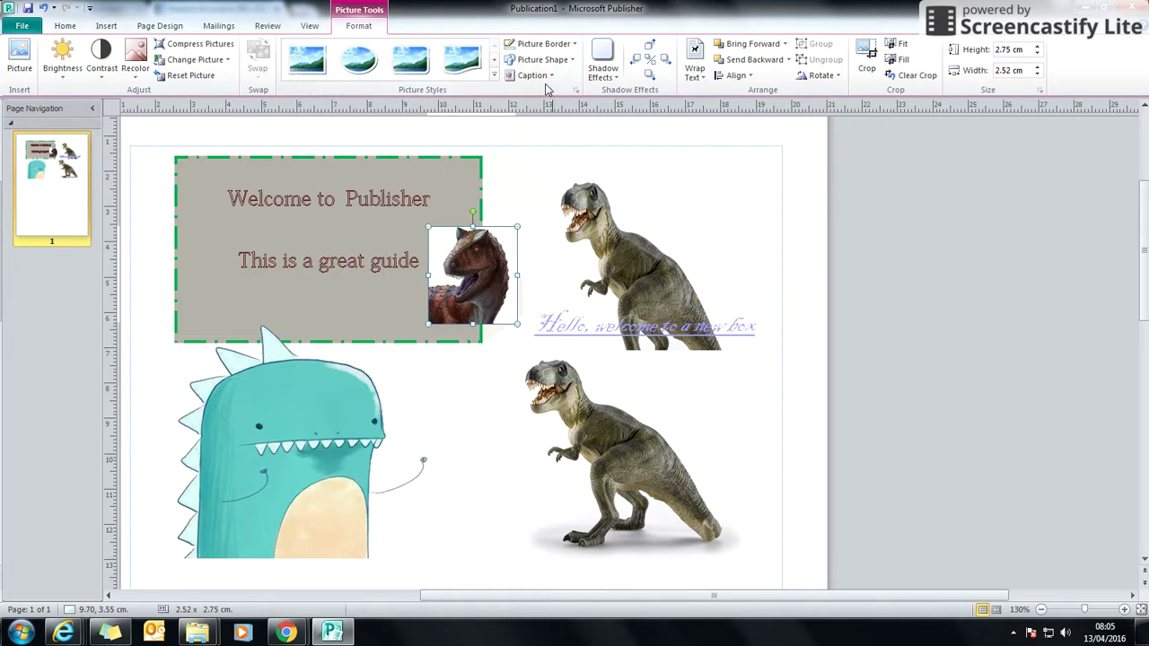
pyautogui.click(574, 45)
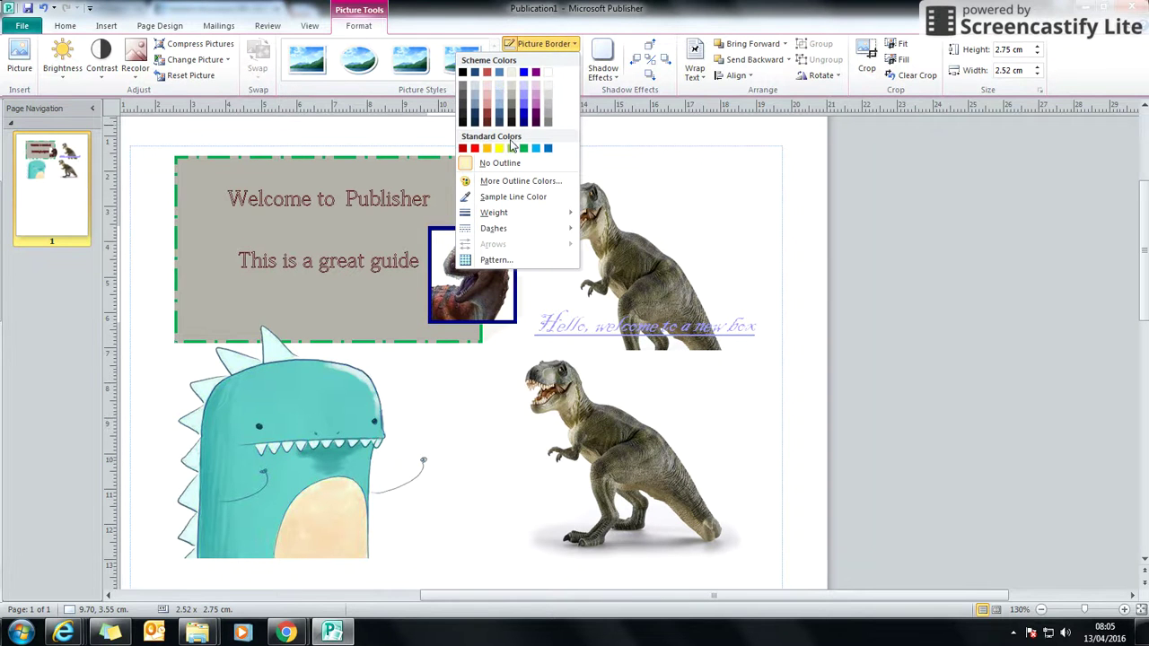
# Give the dinosaur head a green border and a block-arrow shape filled by the head.
pyautogui.click(523, 148)
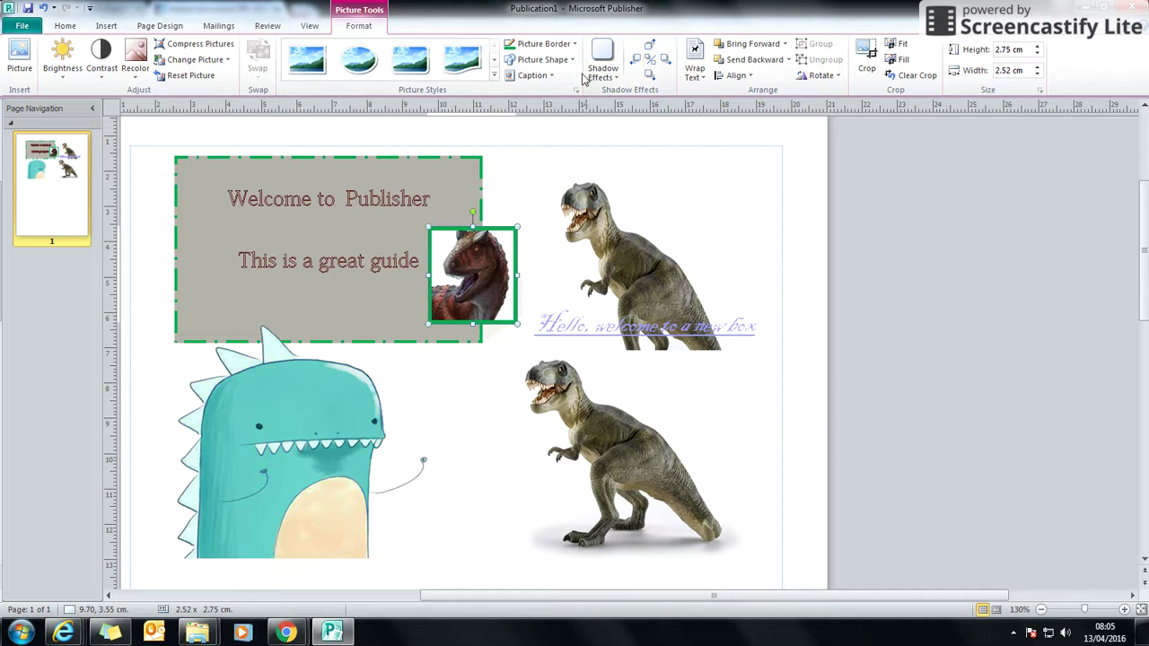
pyautogui.click(571, 60)
pyautogui.click(512, 160)
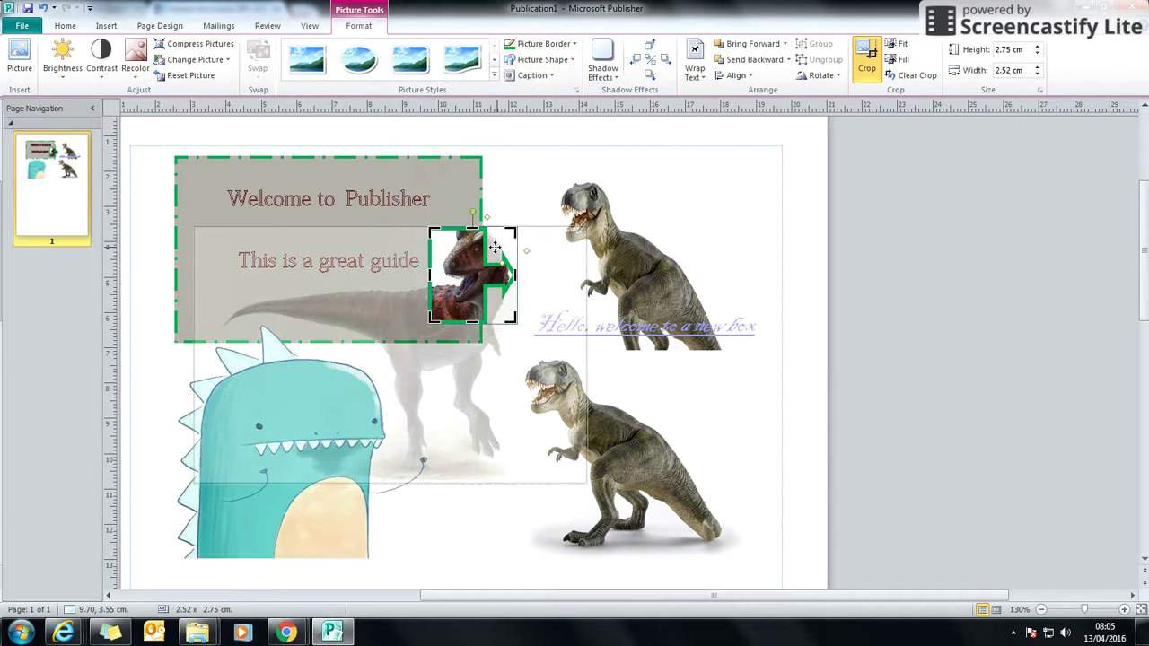
pyautogui.moveTo(516, 312); pyautogui.dragTo(479, 298)
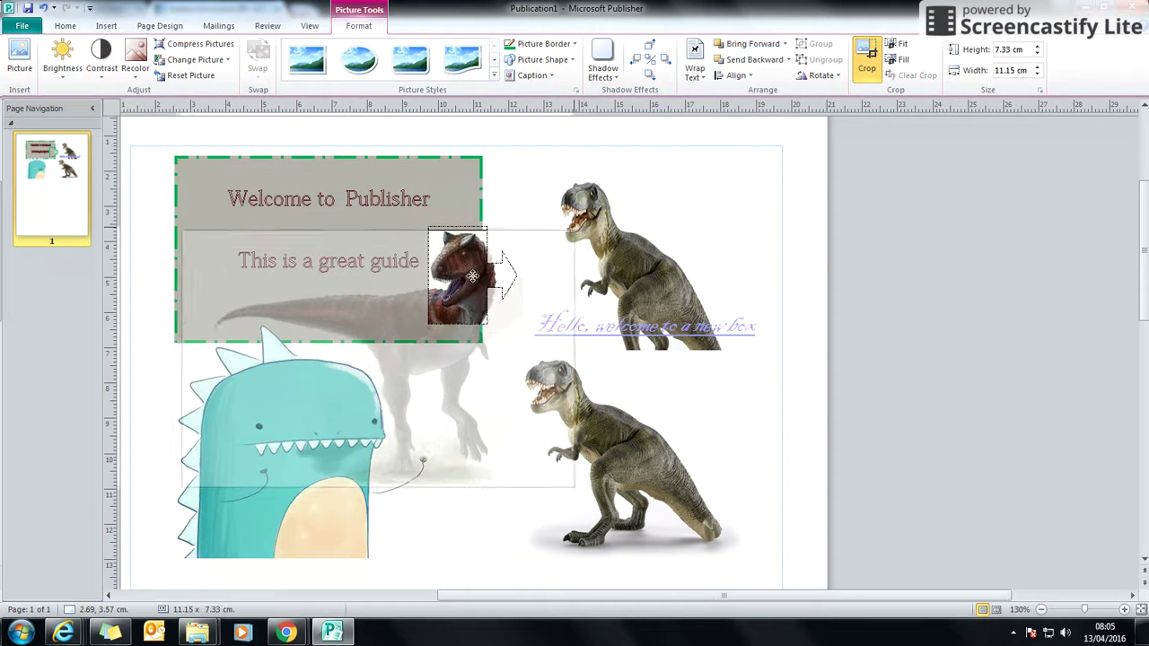
pyautogui.click(802, 395)
# Move the arrow-shaped head down between the teal dinosaur and the big T-rex.
pyautogui.click(471, 273)
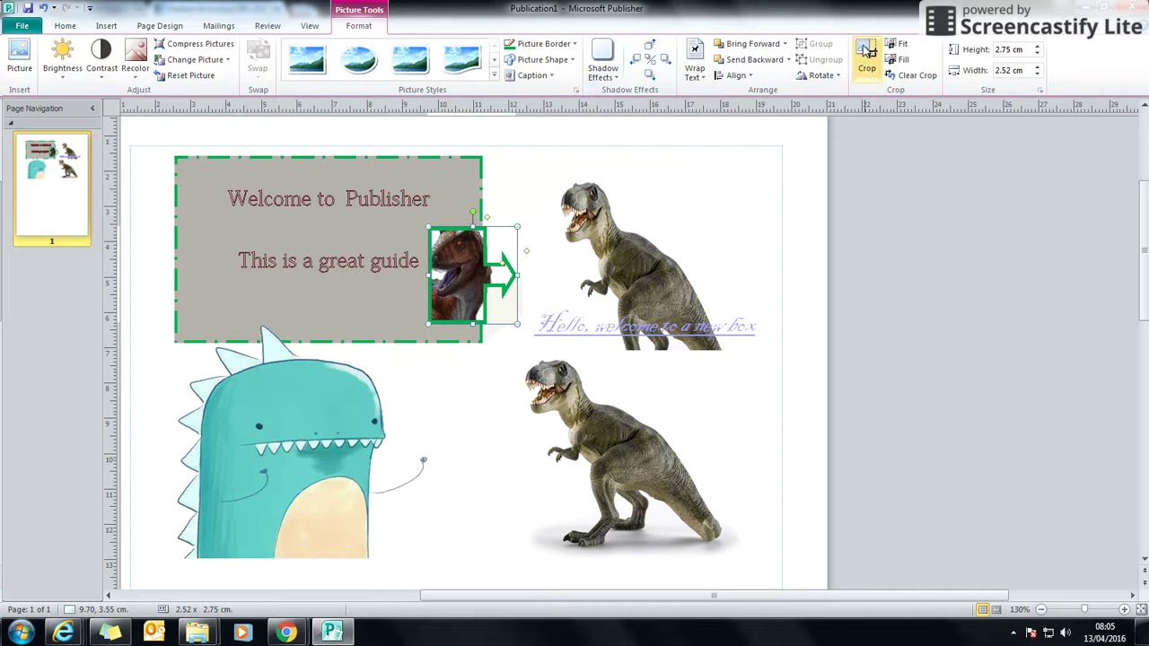
pyautogui.click(503, 185)
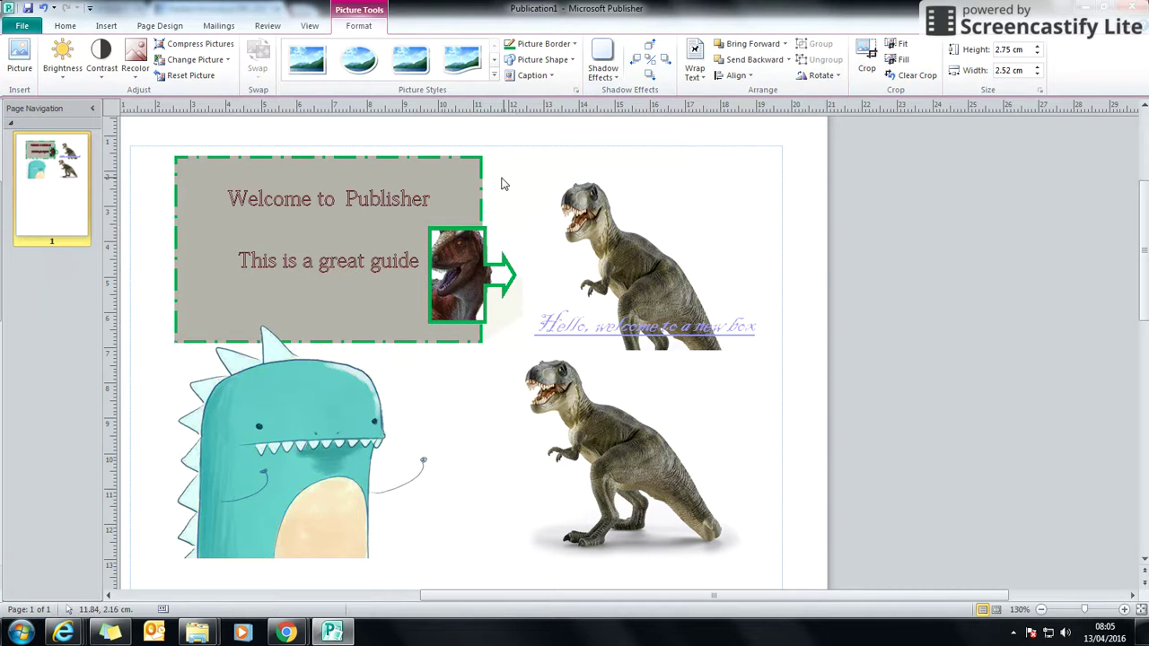
pyautogui.click(489, 260)
pyautogui.moveTo(483, 254); pyautogui.dragTo(482, 405)
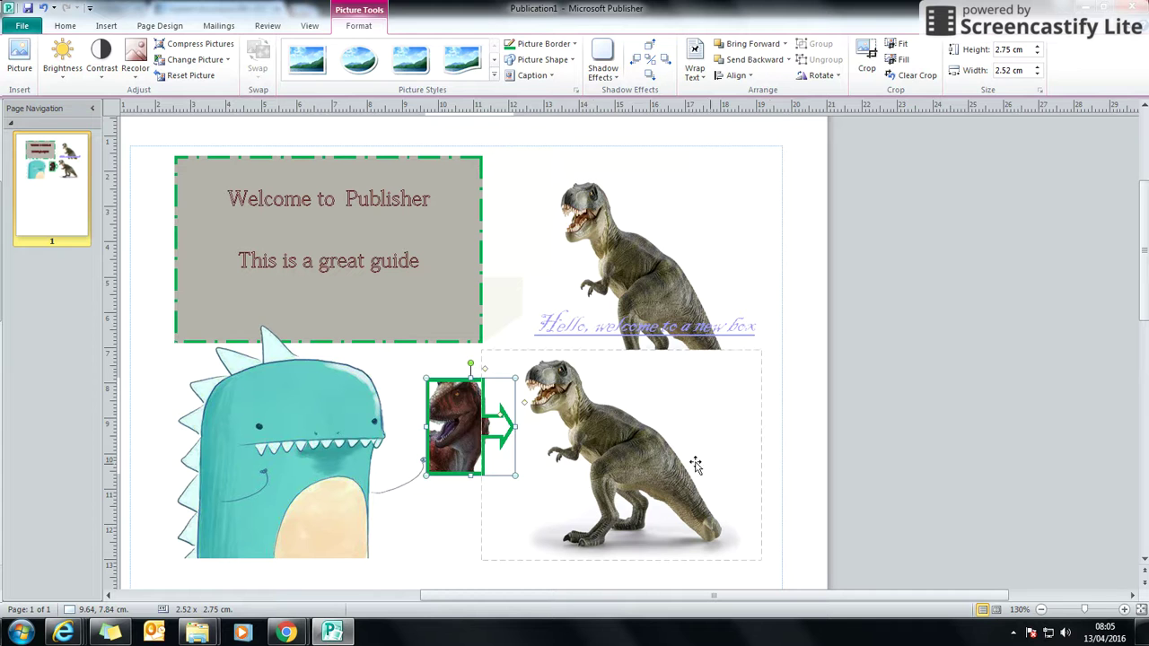
pyautogui.click(787, 446)
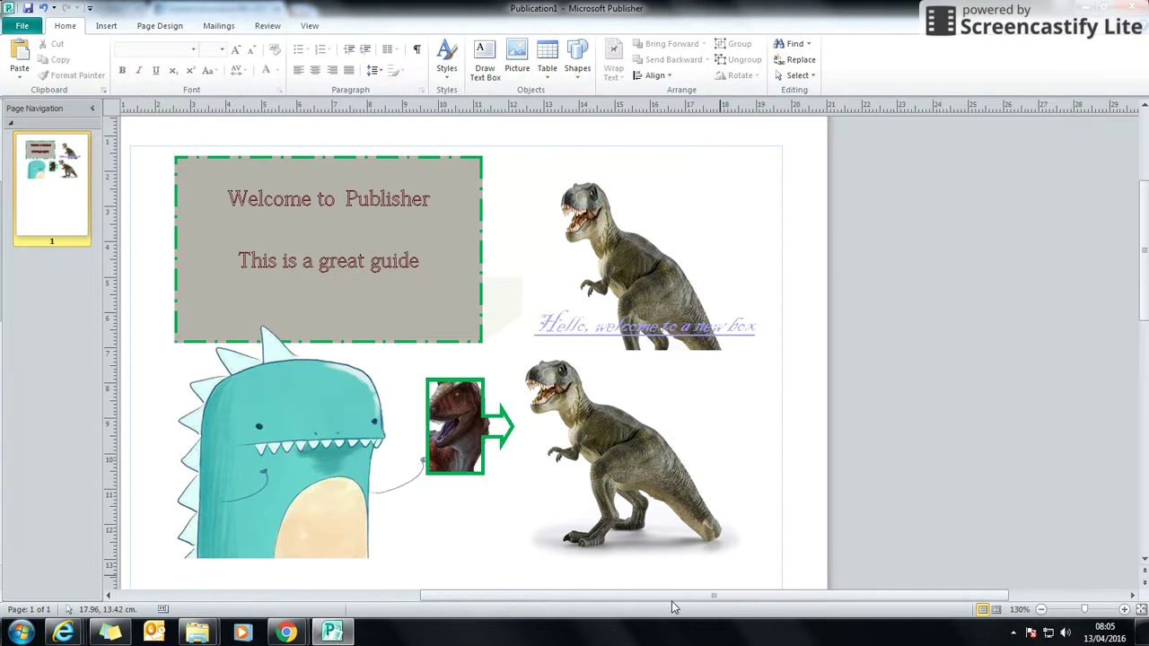